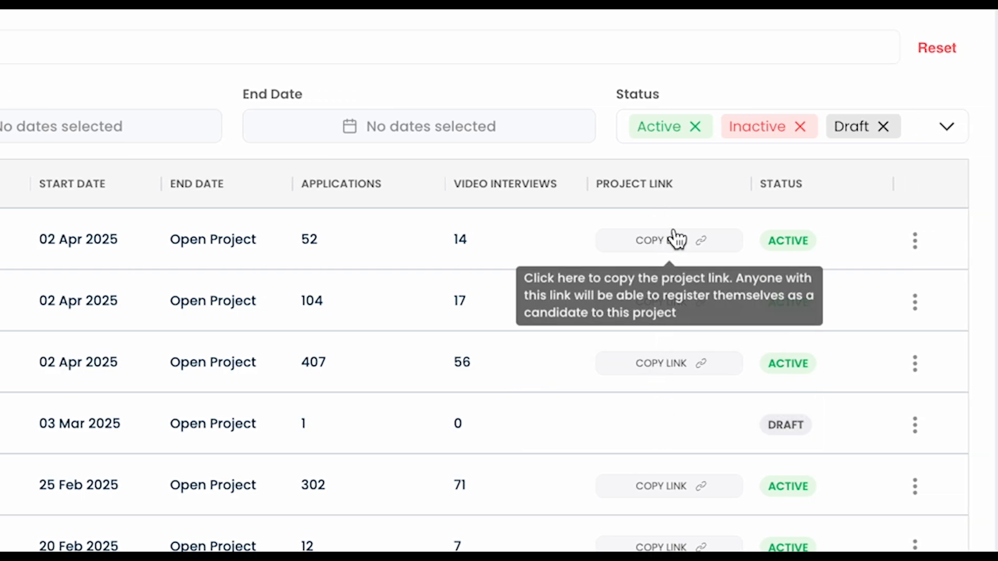
Step: Copy the project link of the first listed project and filter the project list to Active status only
{"action": "left_click", "coordinate": [674, 243]}
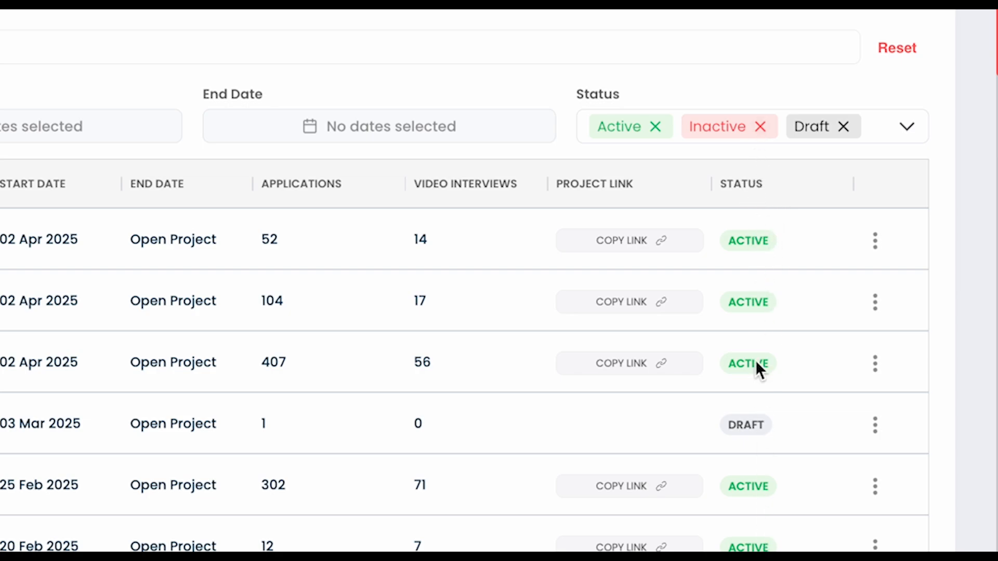
{"action": "left_click", "coordinate": [906, 130]}
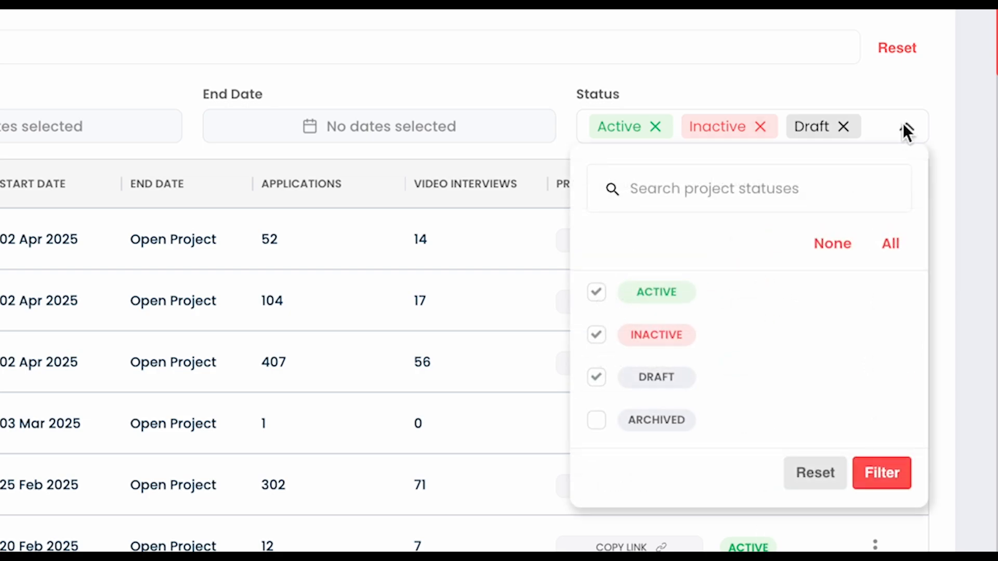
{"action": "left_click", "coordinate": [844, 252]}
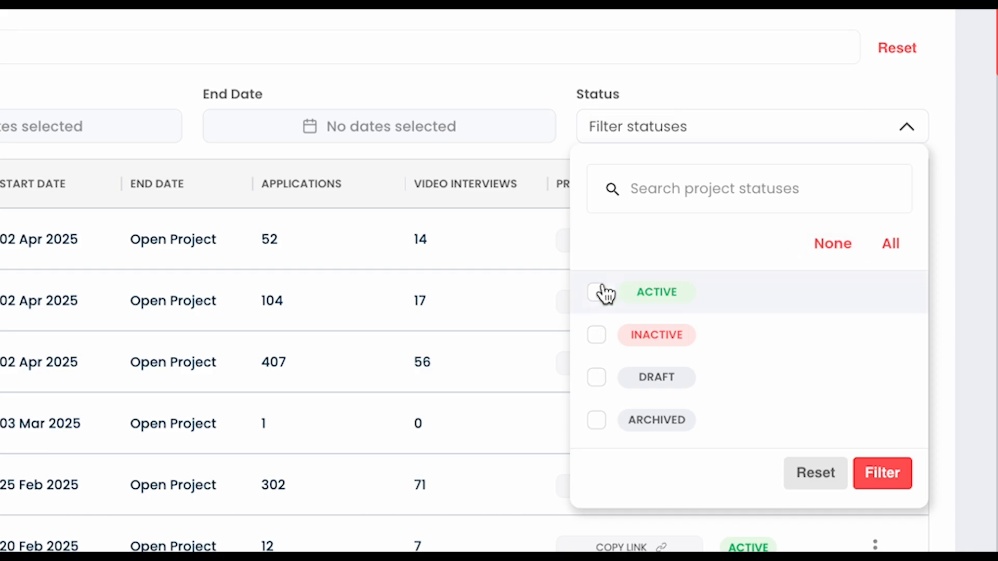
{"action": "left_click", "coordinate": [597, 291]}
{"action": "left_click", "coordinate": [879, 474]}
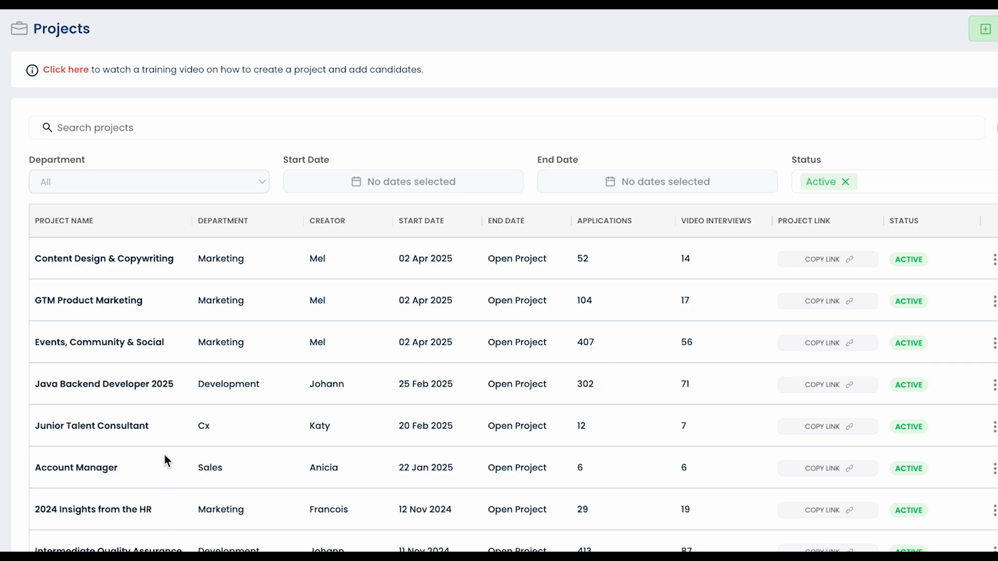
Step: Review the Content Design & Copywriting project's overview, and list the available template types
{"action": "left_click", "coordinate": [145, 258]}
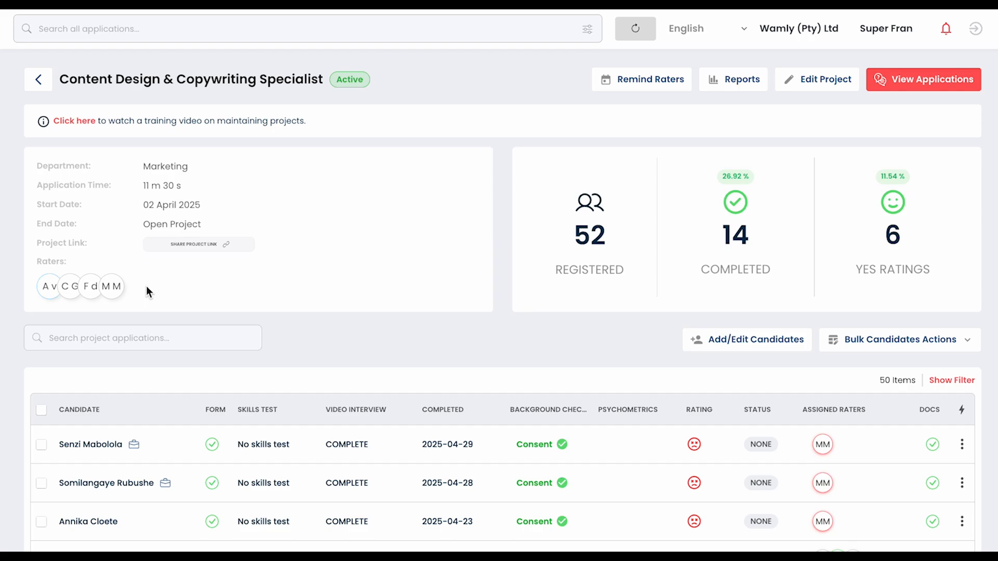
{"action": "left_click", "coordinate": [38, 79]}
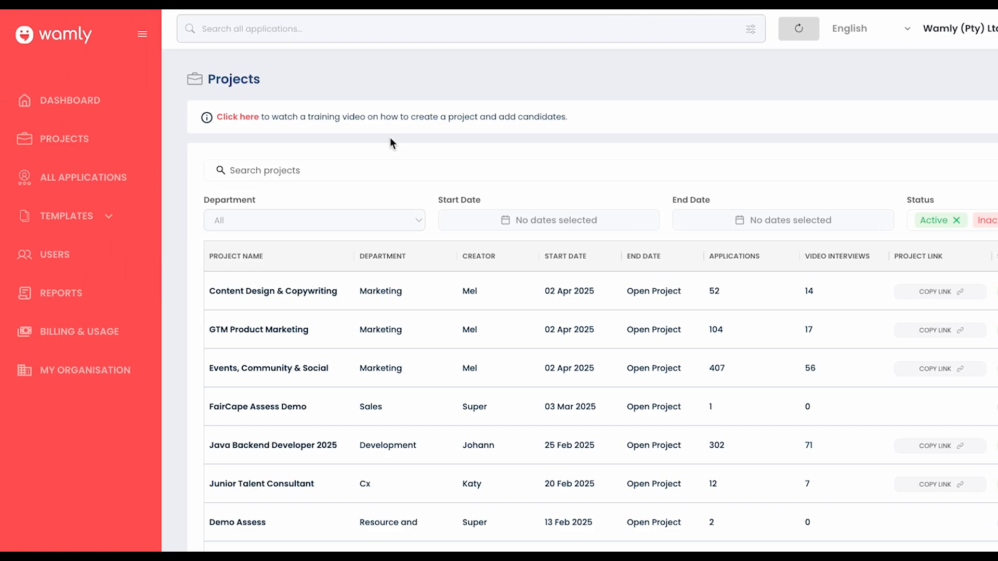
{"action": "left_click", "coordinate": [103, 217]}
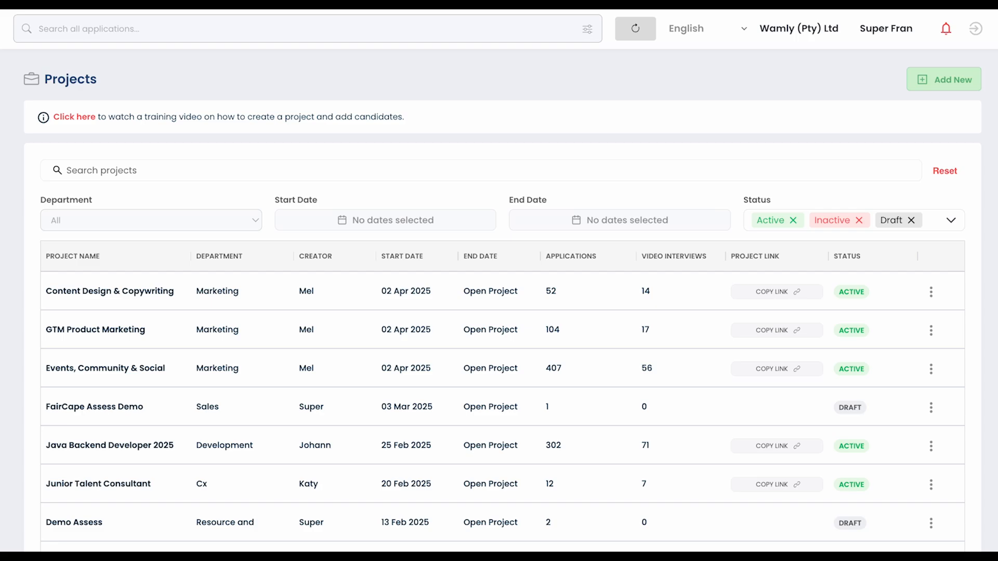
Step: Start a new project named Sales Rep and assign it to the Sales department
{"action": "left_click", "coordinate": [919, 80]}
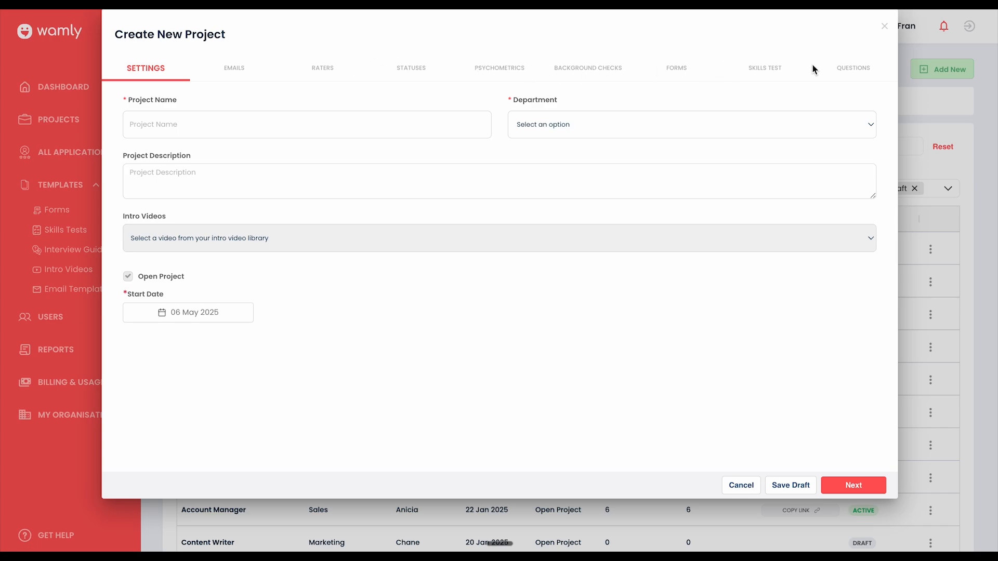
{"action": "left_click", "coordinate": [271, 124]}
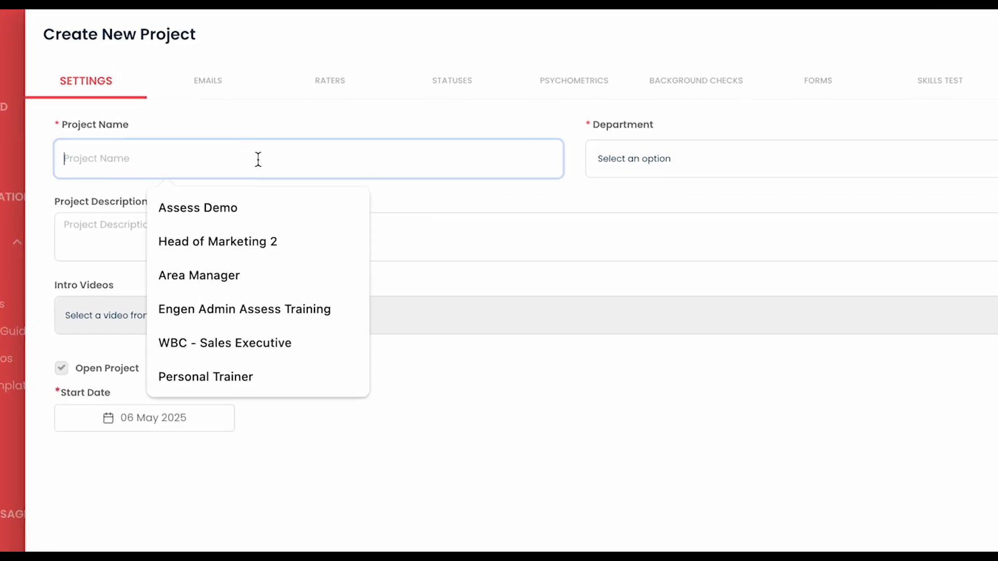
{"action": "type", "text": "Sales Rec"}
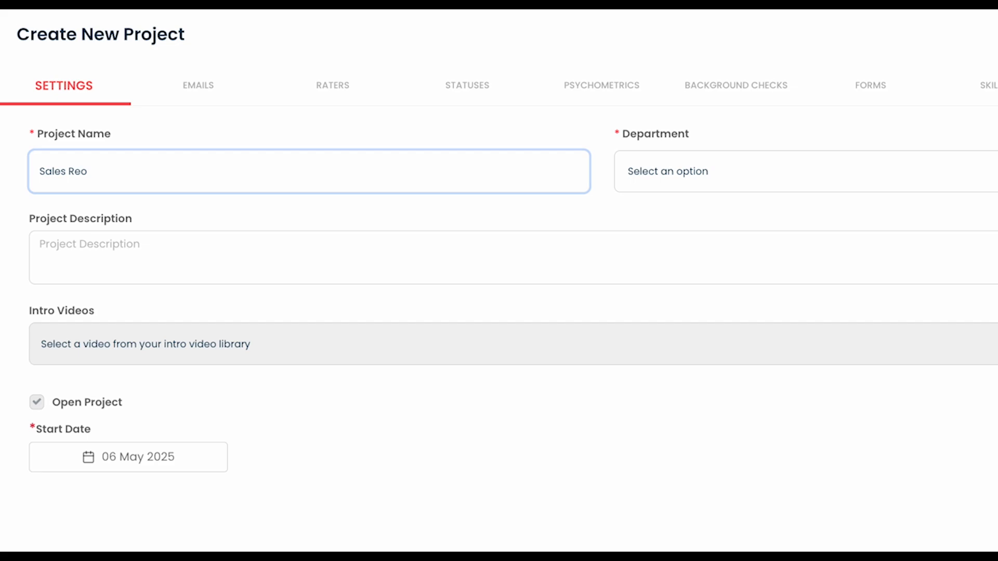
{"action": "key", "text": "BackSpace"}
{"action": "type", "text": "p"}
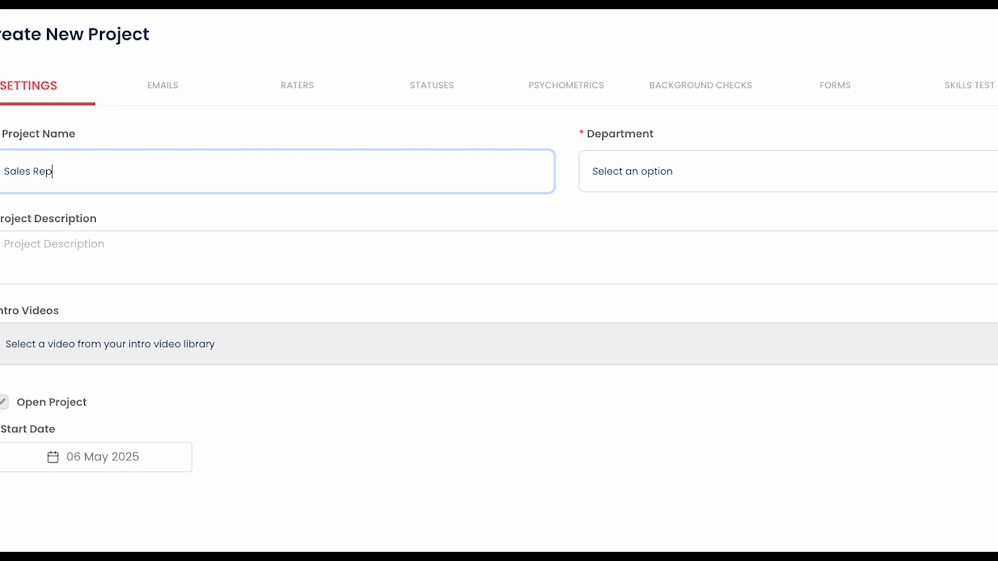
{"action": "left_click", "coordinate": [701, 177]}
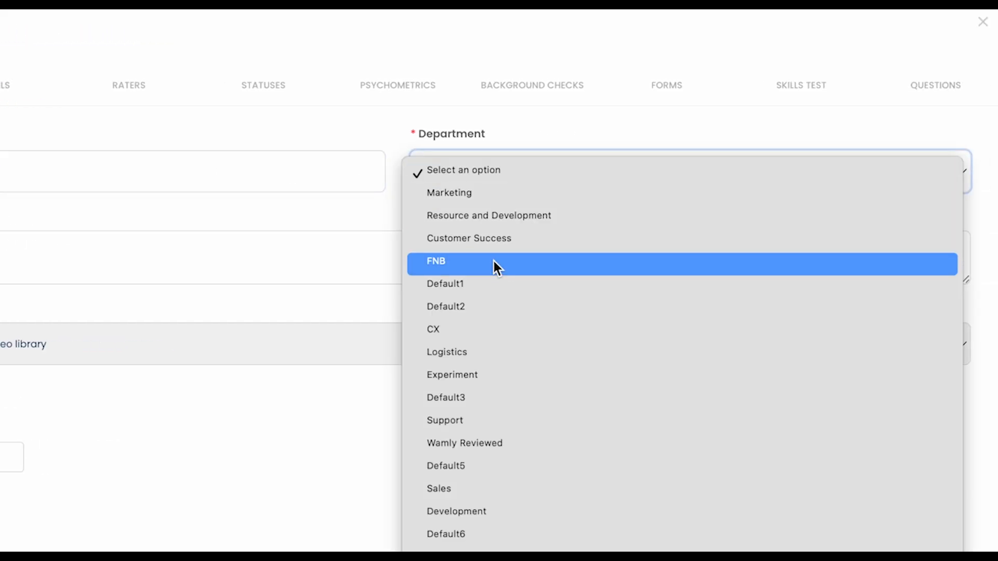
{"action": "left_click", "coordinate": [497, 489]}
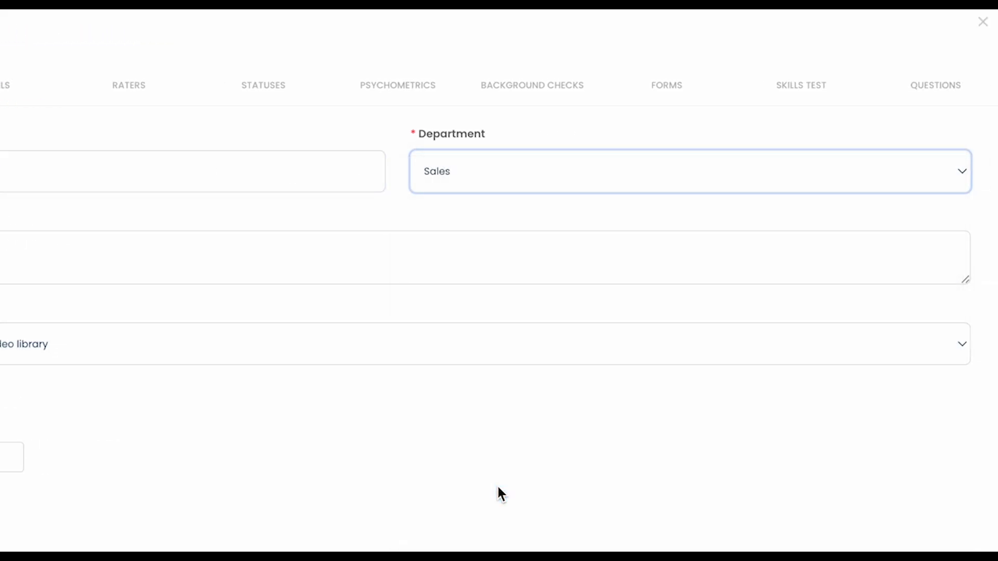
Step: Leave the project description empty and choose Customer Success Manager as the intro video
{"action": "left_click", "coordinate": [172, 252]}
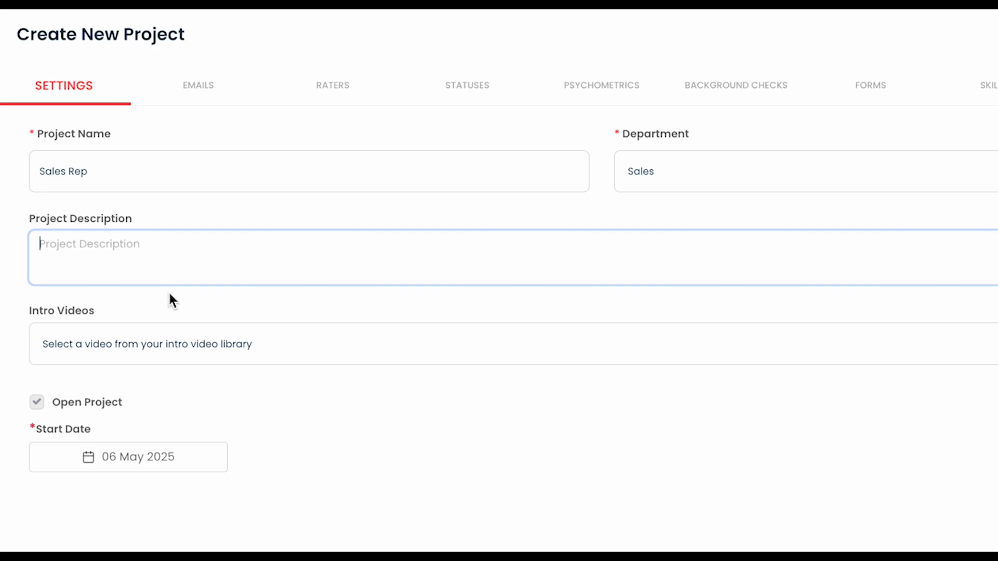
{"action": "left_click", "coordinate": [163, 343]}
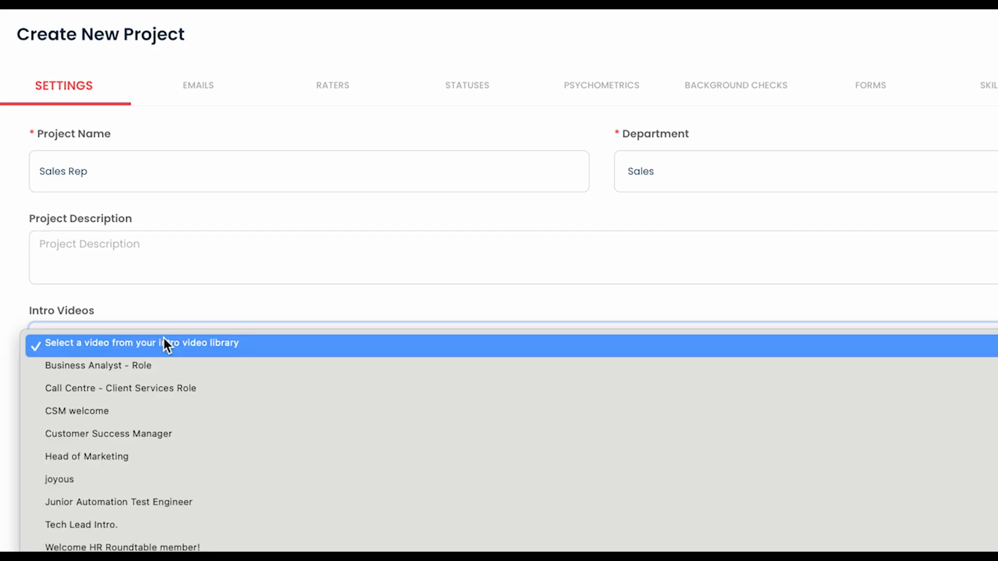
{"action": "left_click", "coordinate": [163, 431]}
Step: Switch the Open Project option off and on again to compare the date settings
{"action": "left_click", "coordinate": [36, 414]}
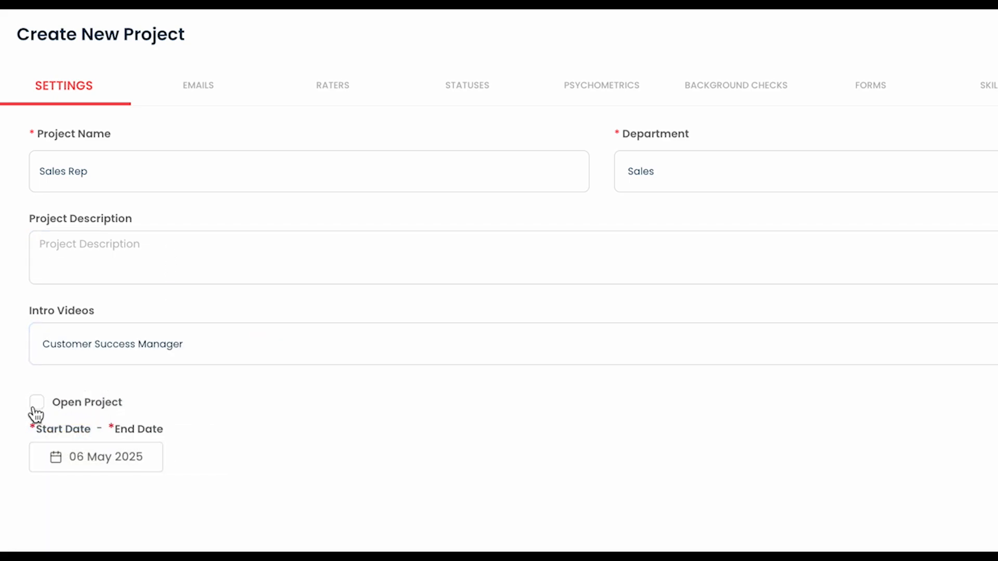
{"action": "left_click", "coordinate": [36, 413]}
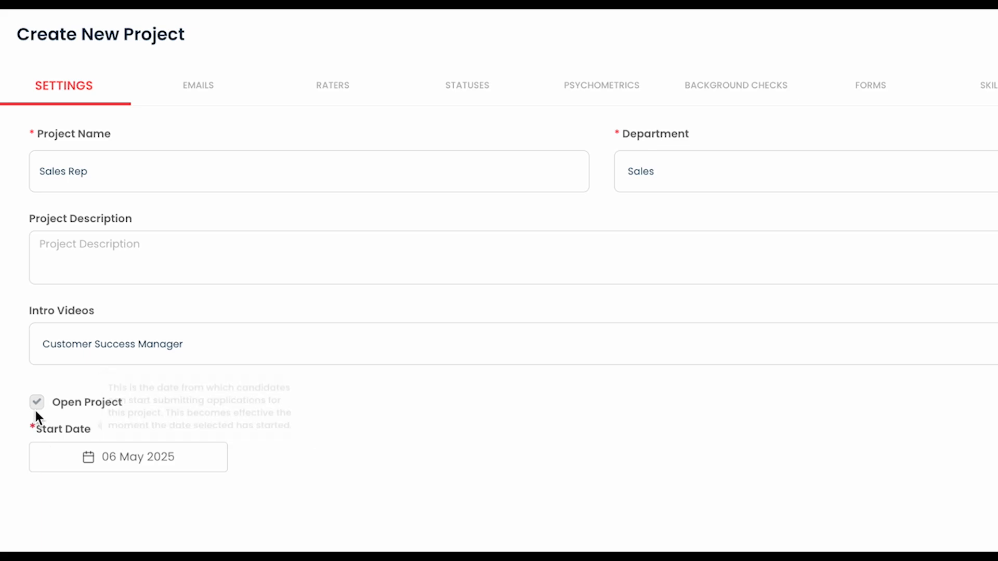
{"action": "left_click", "coordinate": [37, 413]}
{"action": "left_click", "coordinate": [36, 413]}
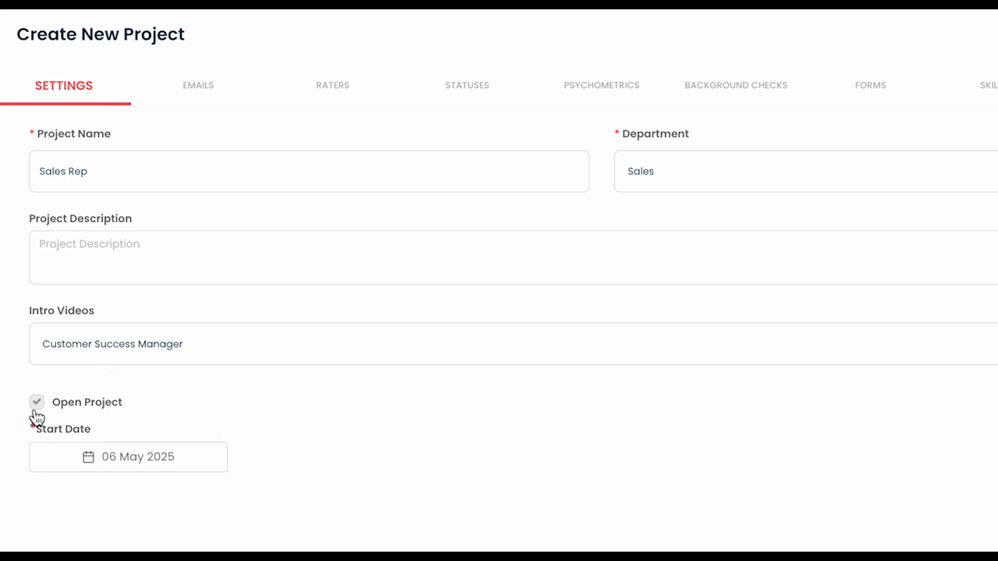
{"action": "mouse_move", "coordinate": [103, 411]}
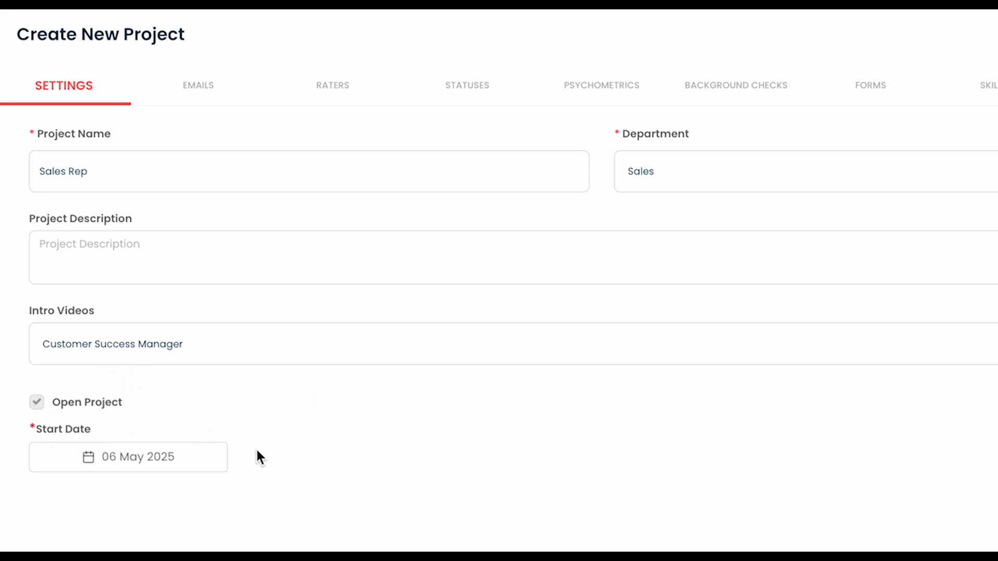
Step: Continue to the project's email settings and review the invitation template choices and the reply-to email address
{"action": "left_click", "coordinate": [840, 489]}
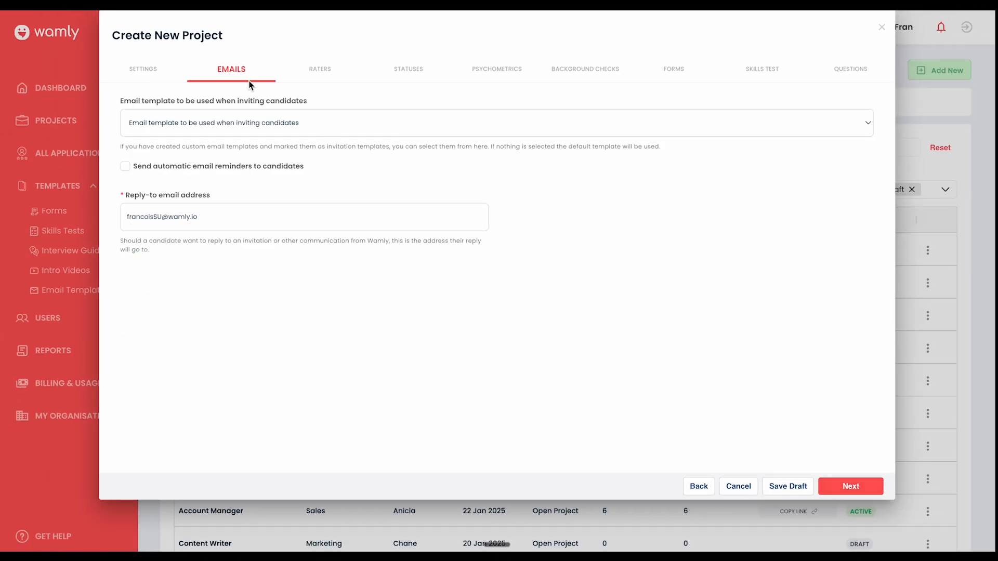
{"action": "left_click_drag", "start_coordinate": [121, 100], "coordinate": [269, 102]}
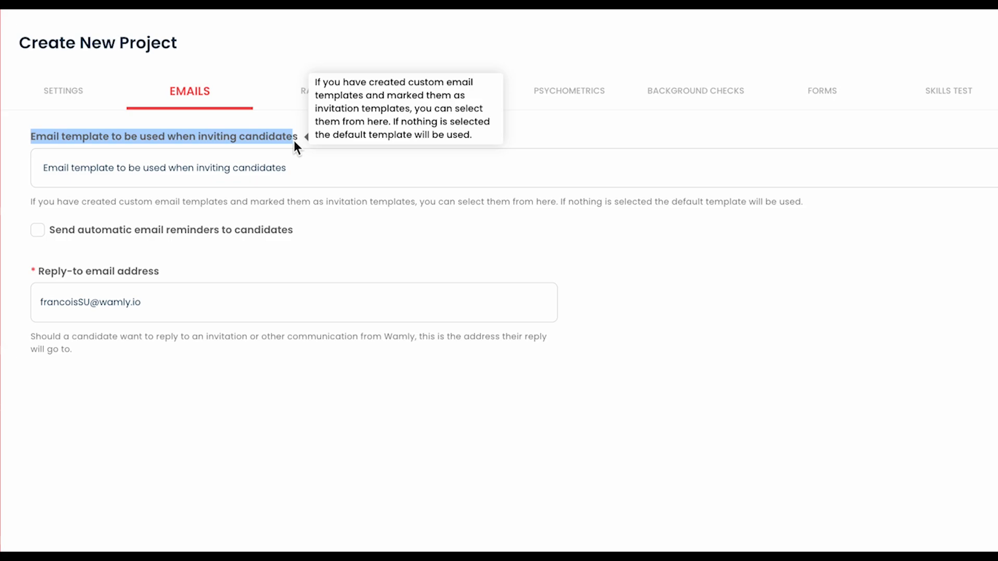
{"action": "left_click", "coordinate": [285, 168]}
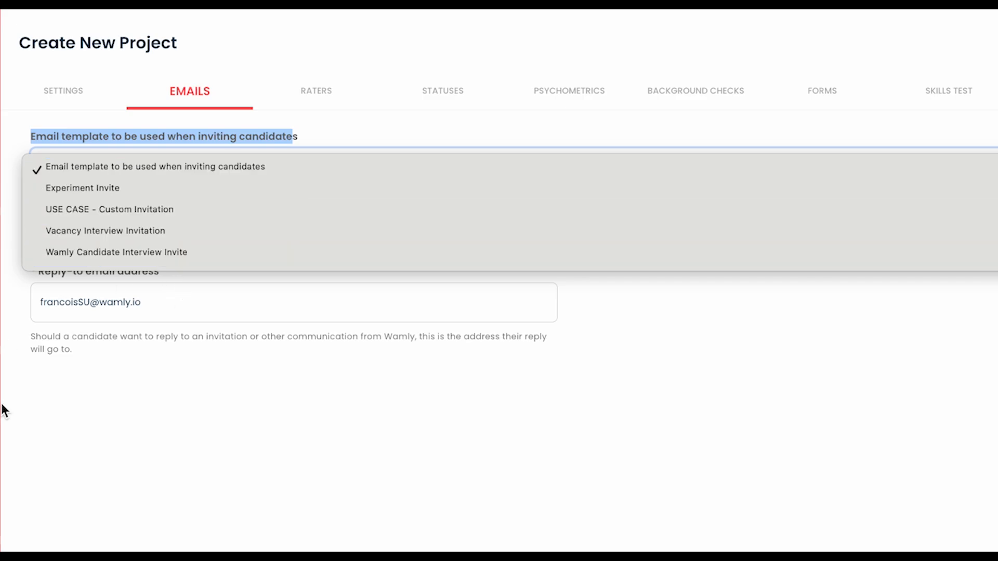
{"action": "left_click", "coordinate": [153, 413]}
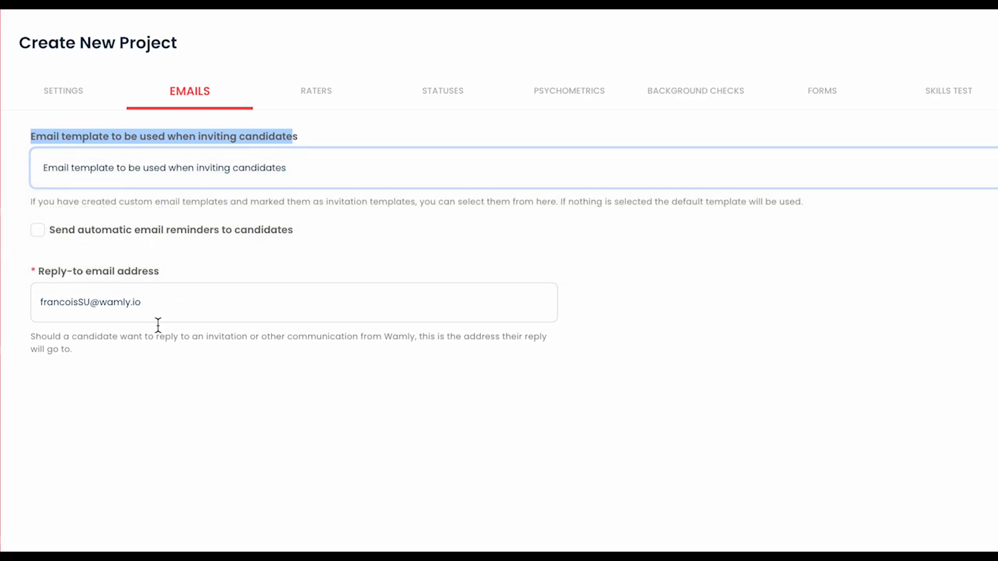
{"action": "left_click_drag", "start_coordinate": [159, 296], "coordinate": [39, 297]}
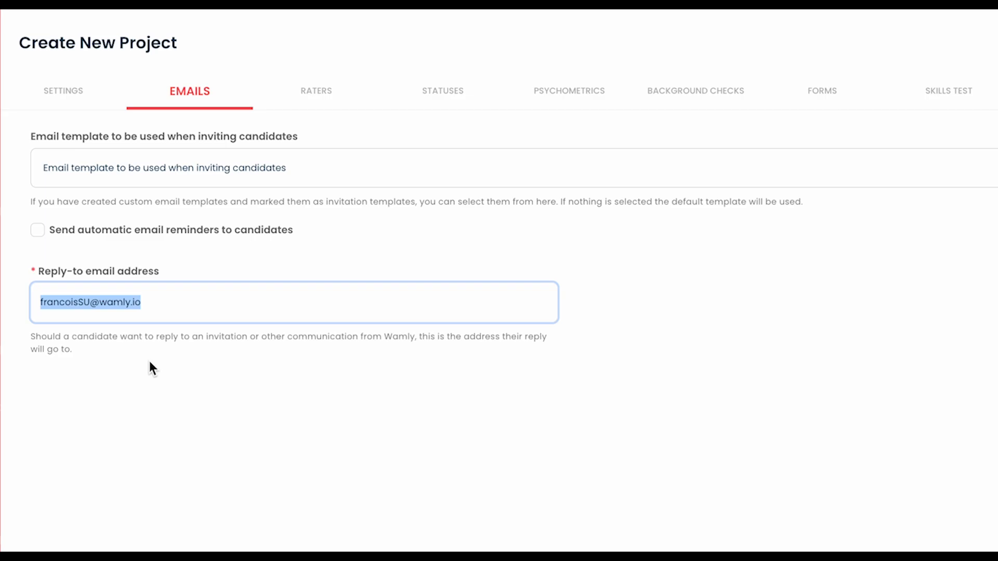
{"action": "left_click", "coordinate": [122, 355]}
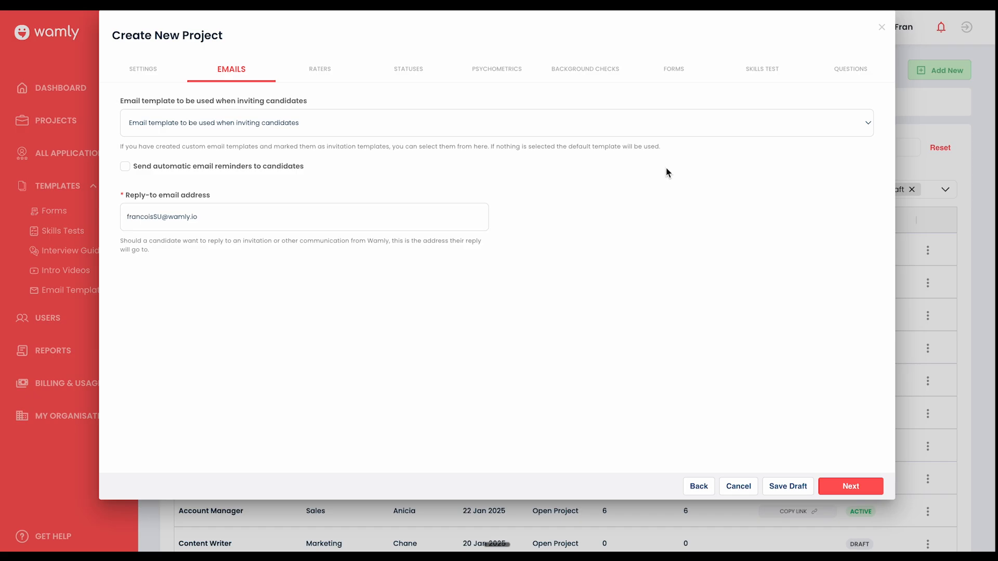
Step: Continue to the rater settings and assign several raters to the panel, including the second and third in the list
{"action": "left_click", "coordinate": [839, 486]}
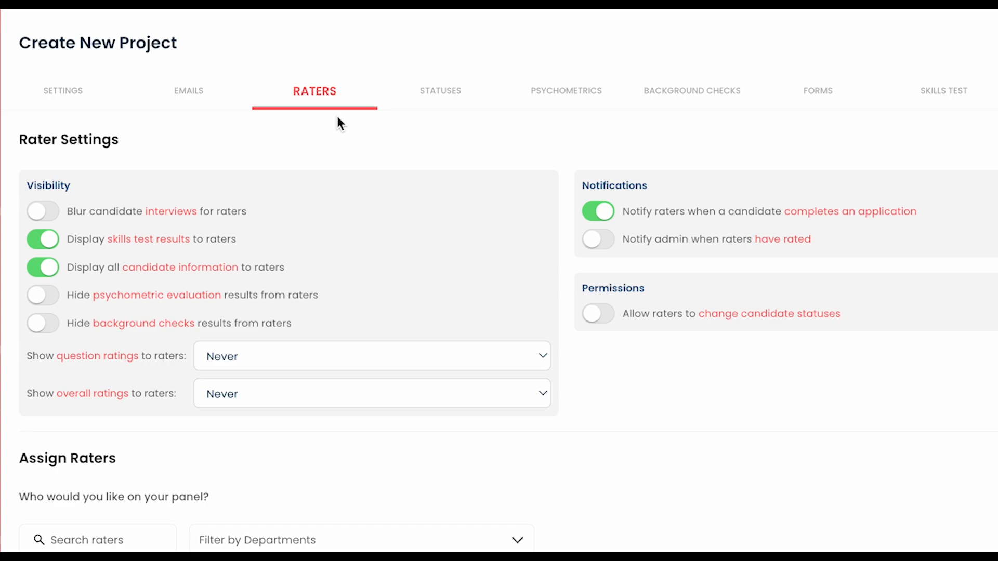
{"action": "scroll", "coordinate": [336, 120], "scroll_direction": "down", "scroll_amount": 6}
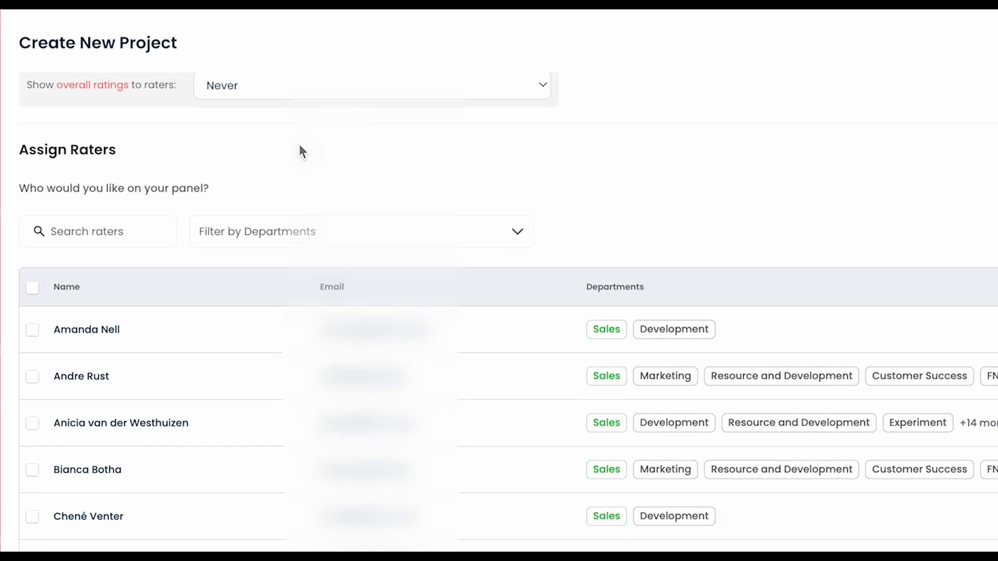
{"action": "scroll", "coordinate": [69, 541], "scroll_direction": "down", "scroll_amount": 5}
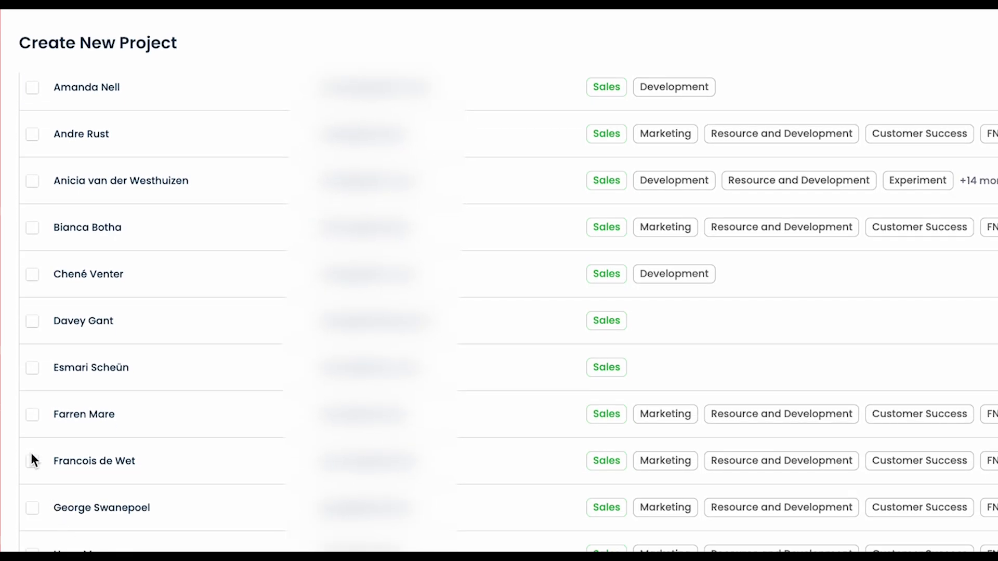
{"action": "left_click", "coordinate": [32, 461]}
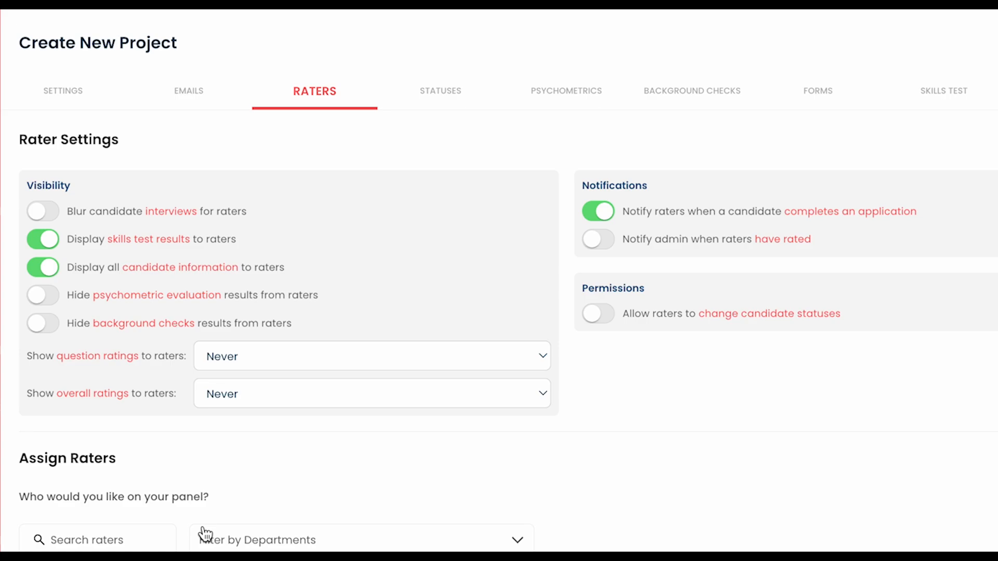
{"action": "scroll", "coordinate": [73, 348], "scroll_direction": "down", "scroll_amount": 7}
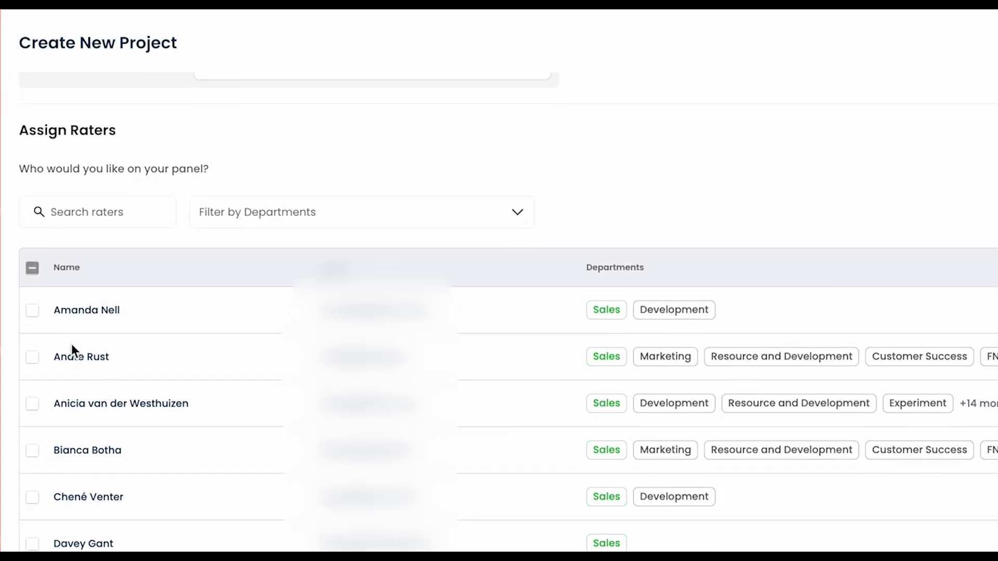
{"action": "scroll", "coordinate": [71, 344], "scroll_direction": "down", "scroll_amount": 1}
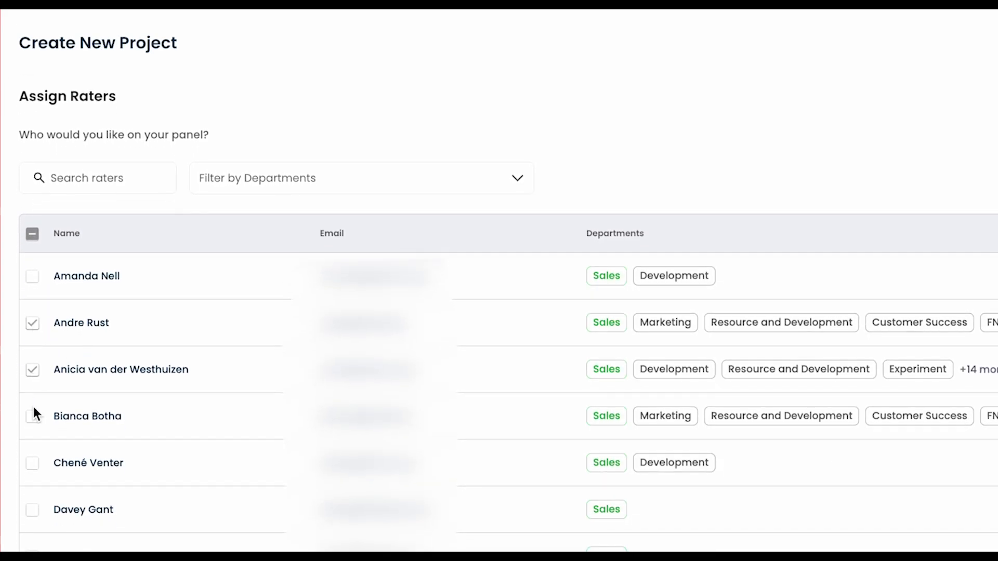
Step: Review the rater visibility, notification and permission options in the project's rater settings
{"action": "scroll", "coordinate": [126, 436], "scroll_direction": "up", "scroll_amount": 8}
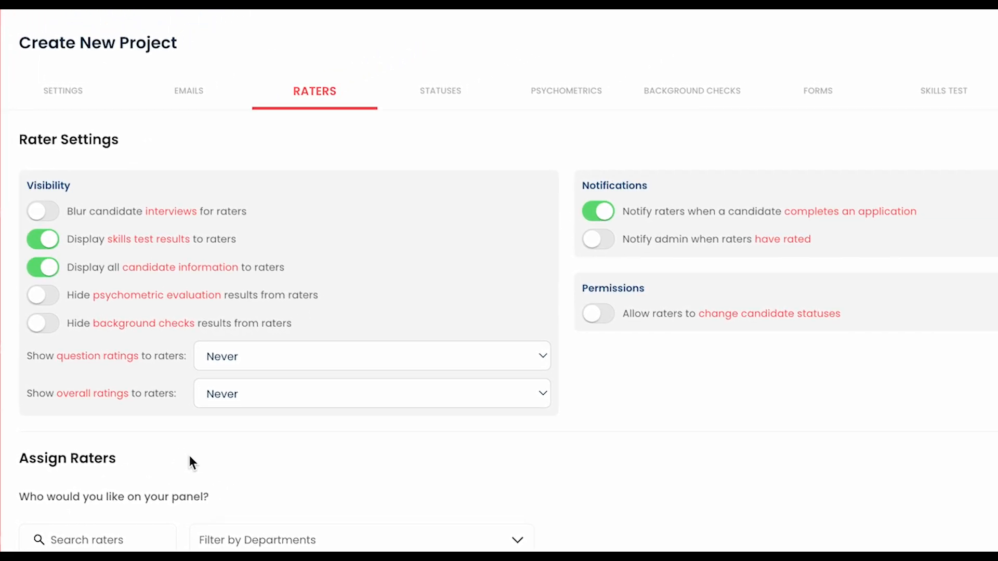
{"action": "mouse_move", "coordinate": [137, 223]}
{"action": "mouse_move", "coordinate": [114, 251]}
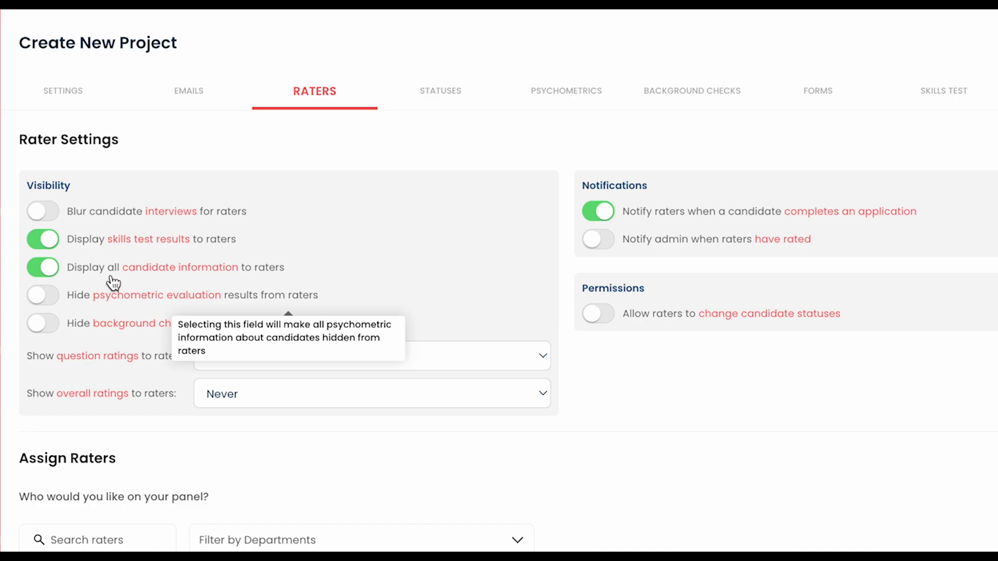
{"action": "mouse_move", "coordinate": [156, 279]}
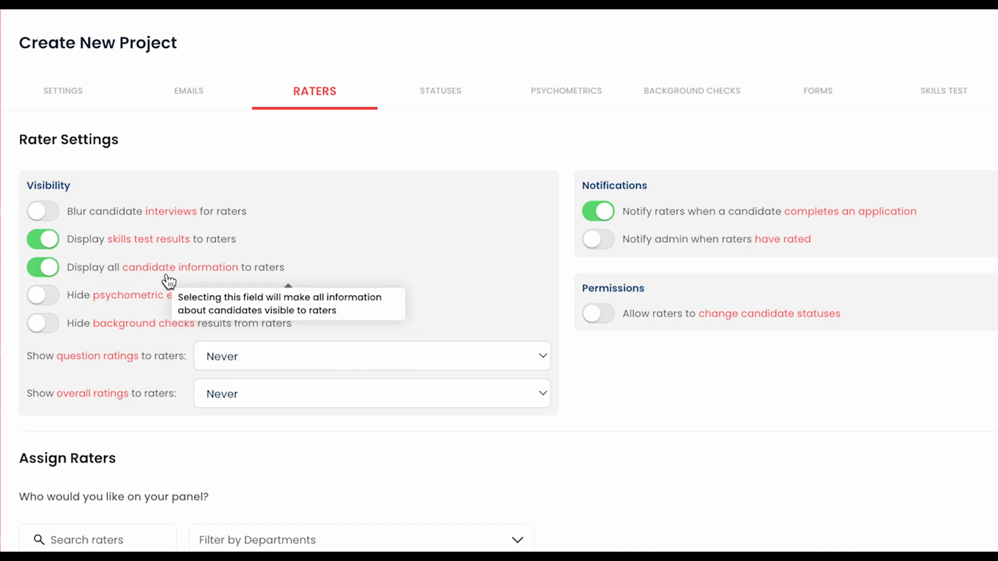
{"action": "mouse_move", "coordinate": [101, 307]}
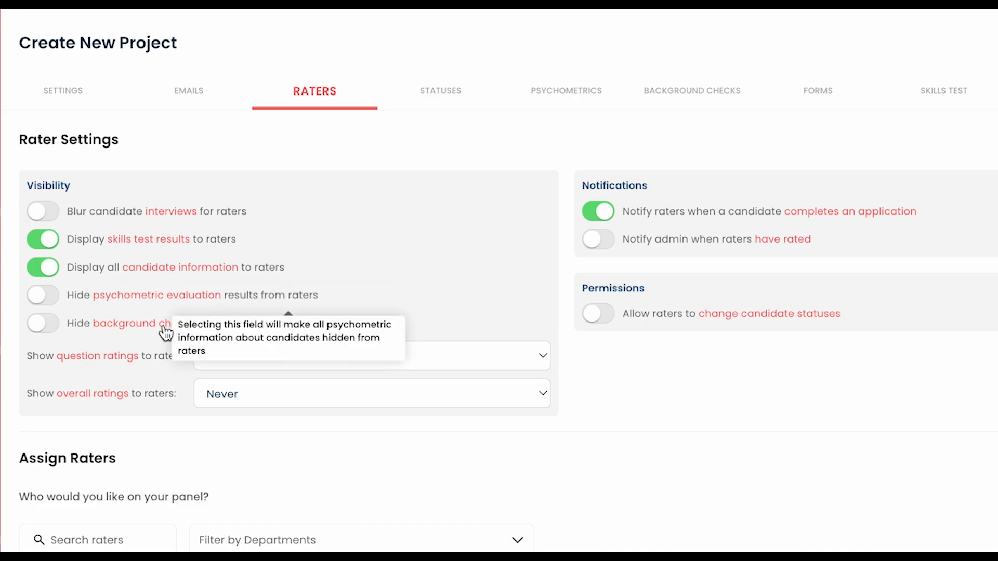
{"action": "mouse_move", "coordinate": [169, 332]}
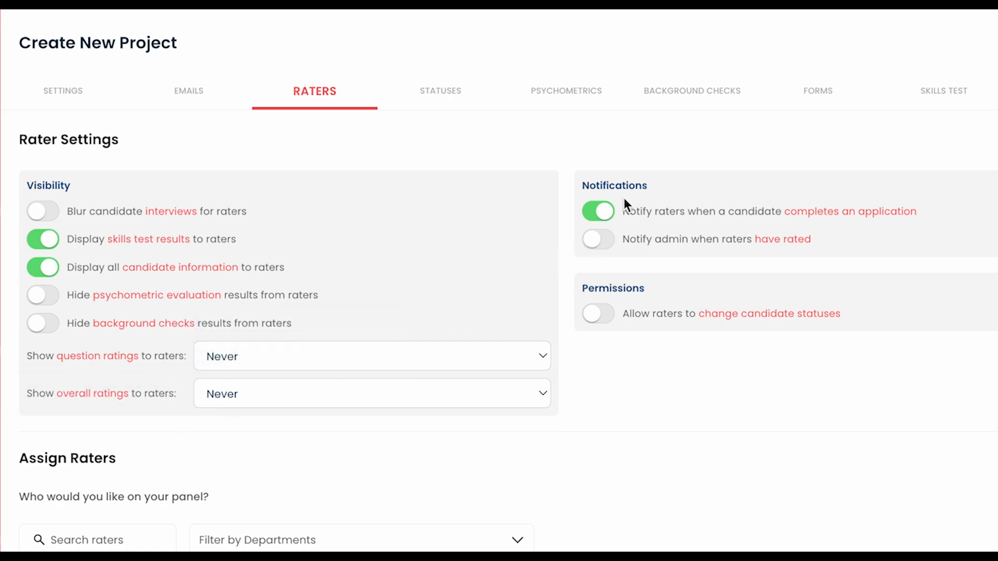
{"action": "mouse_move", "coordinate": [628, 244]}
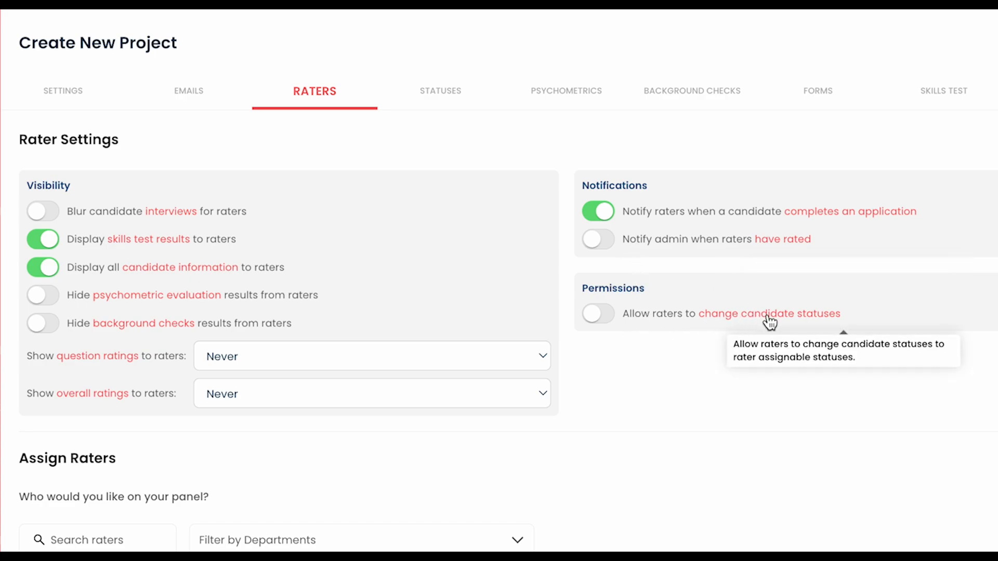
{"action": "mouse_move", "coordinate": [602, 317]}
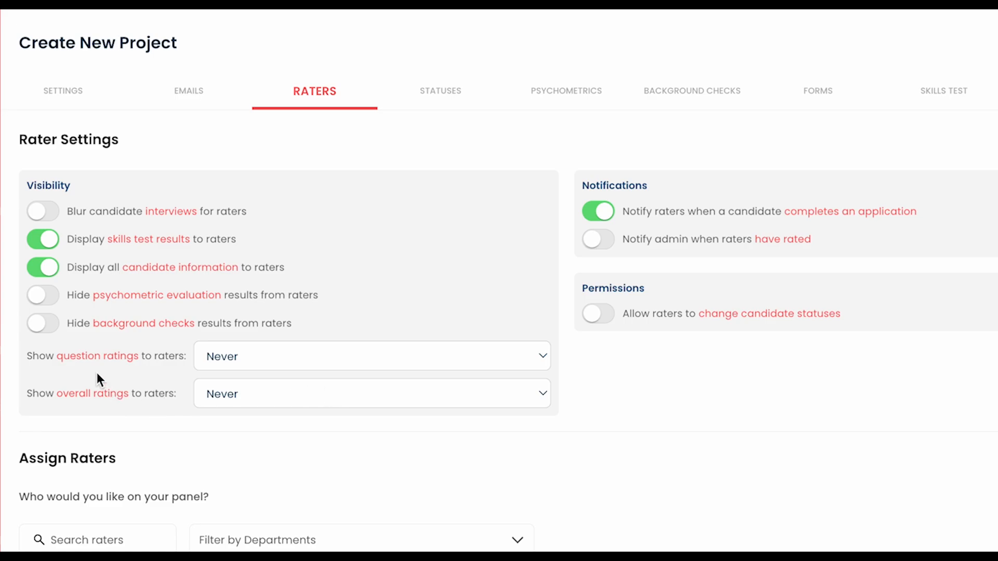
Step: Check the choices for when raters can see question ratings, keeping the setting at Never
{"action": "mouse_move", "coordinate": [93, 371]}
{"action": "left_click", "coordinate": [252, 357]}
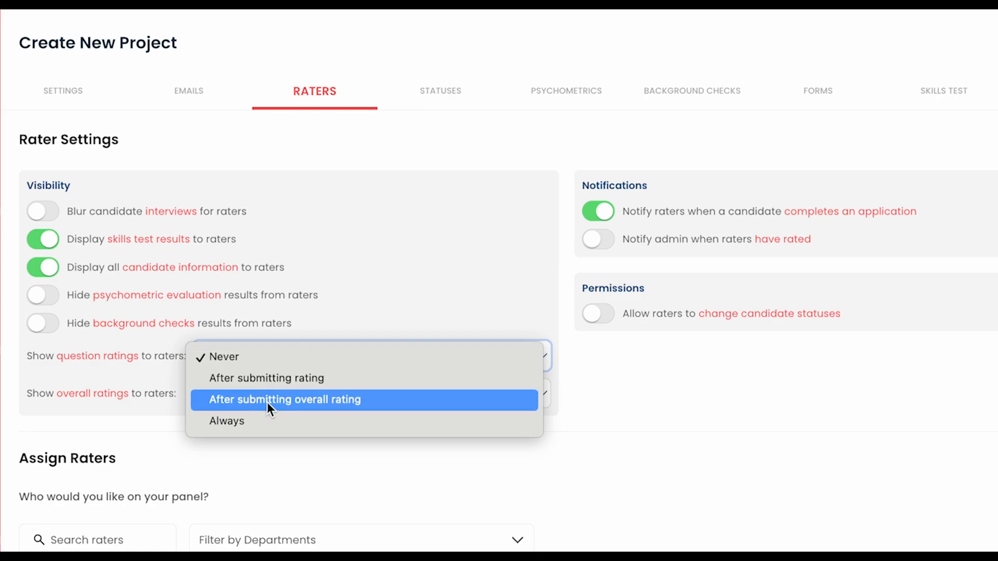
{"action": "left_click", "coordinate": [282, 477]}
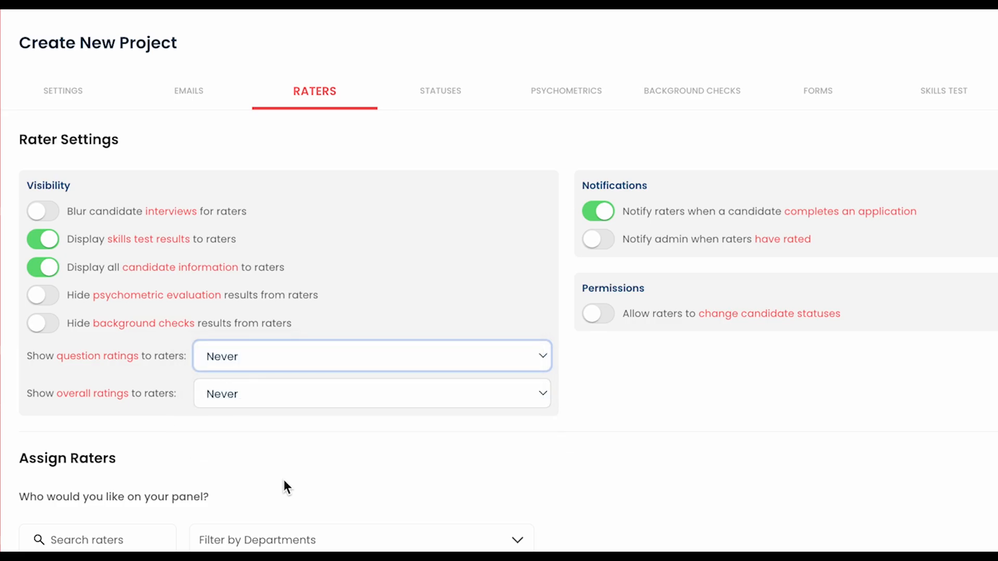
{"action": "scroll", "coordinate": [284, 482], "scroll_direction": "down", "scroll_amount": 1}
{"action": "scroll", "coordinate": [284, 482], "scroll_direction": "down", "scroll_amount": 5}
{"action": "scroll", "coordinate": [284, 481], "scroll_direction": "up", "scroll_amount": 5}
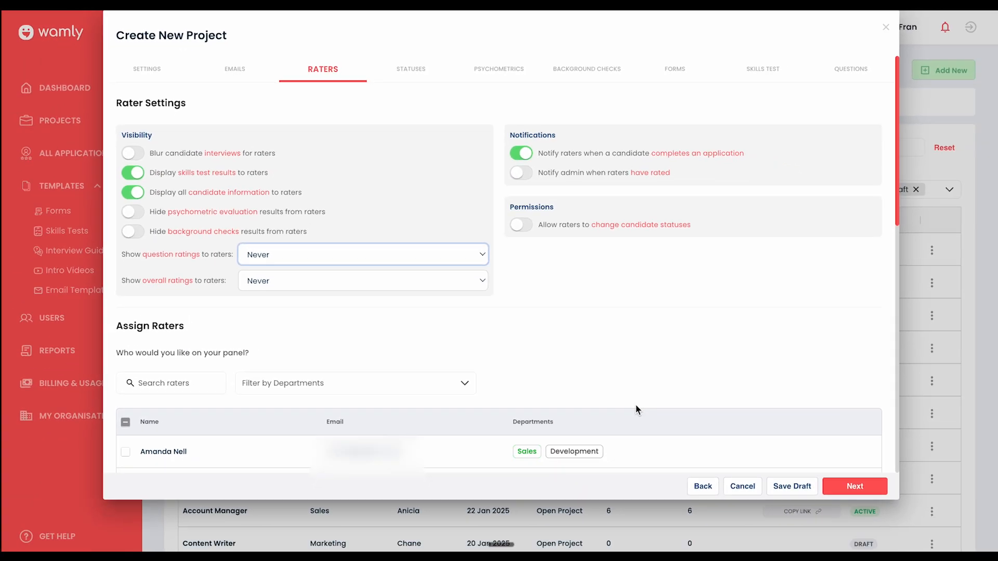
Step: Continue to the project statuses and limit automatic rater assignment for the initial NONE status to the first listed rater
{"action": "left_click", "coordinate": [854, 486]}
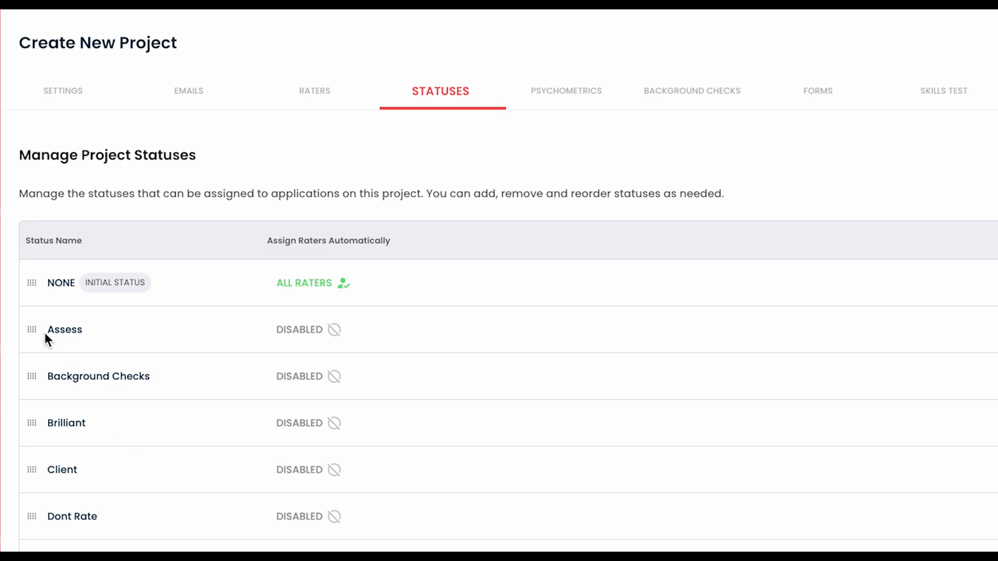
{"action": "mouse_move", "coordinate": [33, 331]}
{"action": "left_mouse_down"}
{"action": "mouse_move", "coordinate": [31, 289]}
{"action": "mouse_move", "coordinate": [31, 364]}
{"action": "mouse_move", "coordinate": [32, 333]}
{"action": "left_mouse_up"}
{"action": "mouse_move", "coordinate": [343, 240]}
{"action": "mouse_move", "coordinate": [136, 282]}
{"action": "left_click", "coordinate": [306, 286]}
{"action": "left_click", "coordinate": [456, 360]}
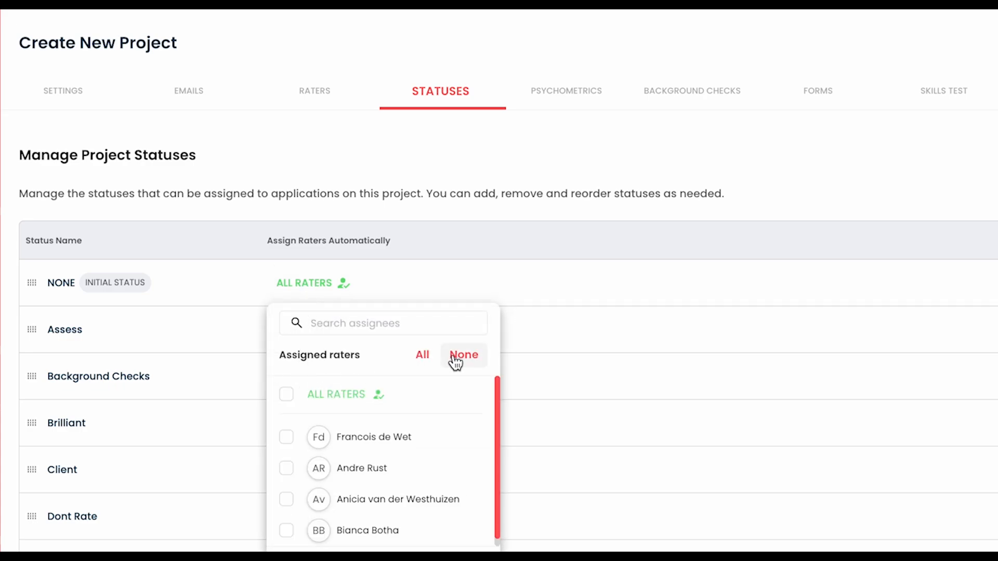
{"action": "left_click", "coordinate": [287, 439]}
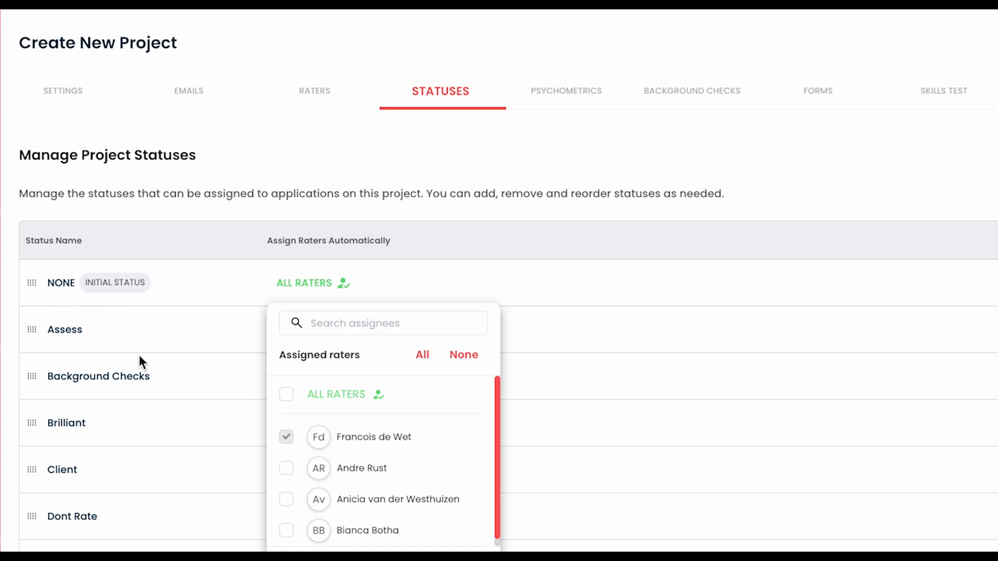
{"action": "scroll", "coordinate": [414, 507], "scroll_direction": "down", "scroll_amount": 2}
{"action": "left_click", "coordinate": [419, 508]}
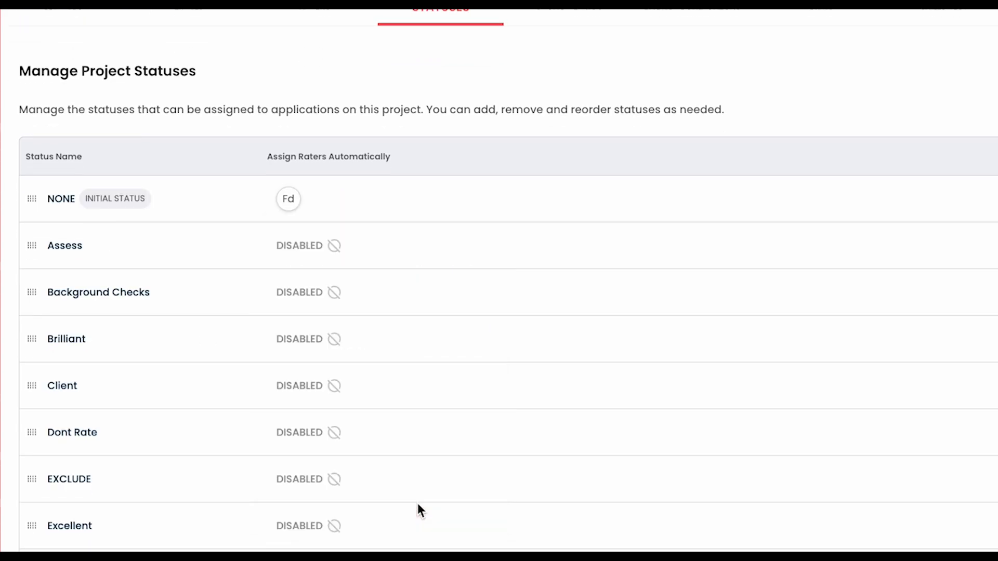
Step: Enable automatic rater assignment for the Brilliant status with the second and third listed raters
{"action": "scroll", "coordinate": [130, 336], "scroll_direction": "up", "scroll_amount": 2}
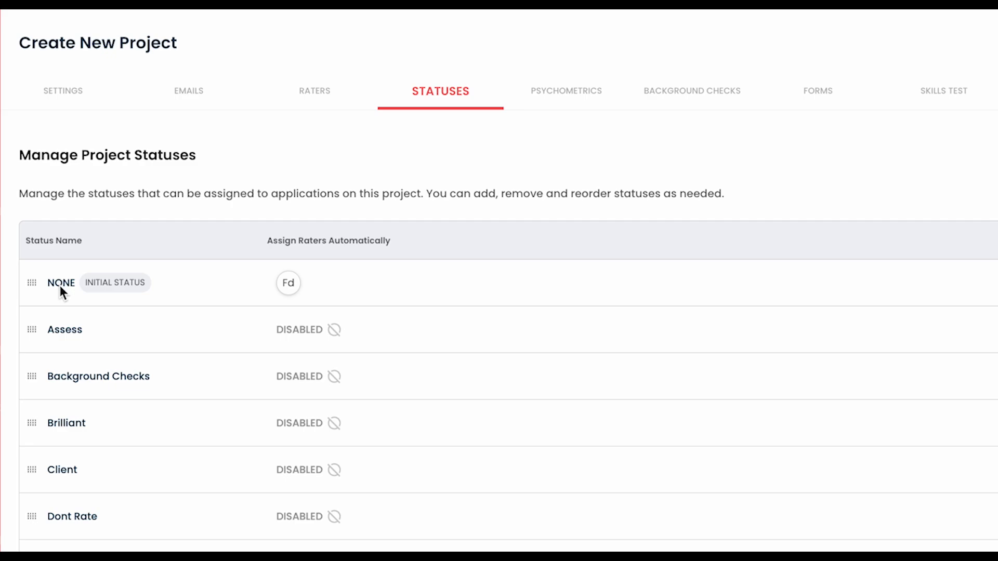
{"action": "left_click", "coordinate": [312, 423]}
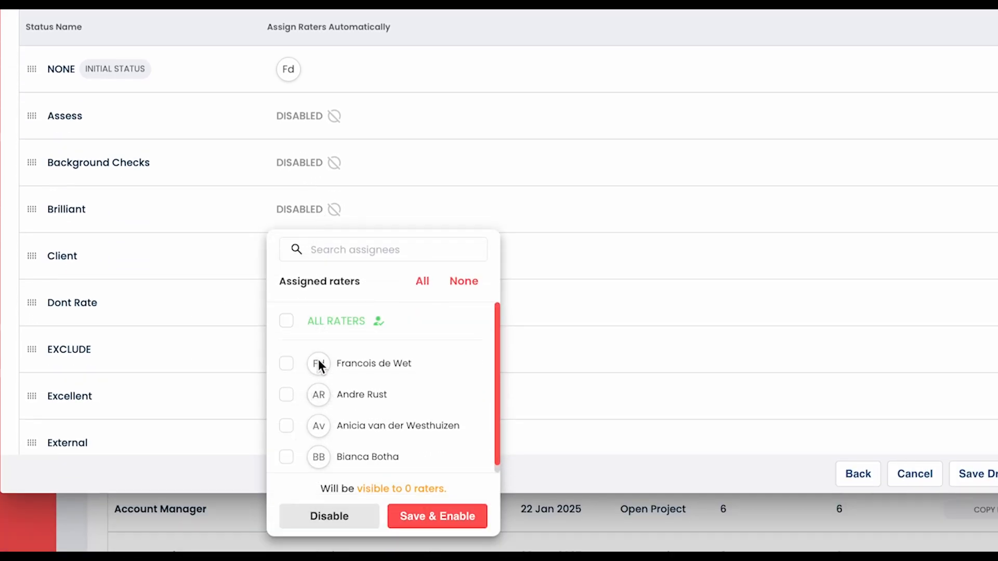
{"action": "left_click", "coordinate": [288, 396]}
{"action": "left_click", "coordinate": [288, 427]}
{"action": "left_click", "coordinate": [417, 519]}
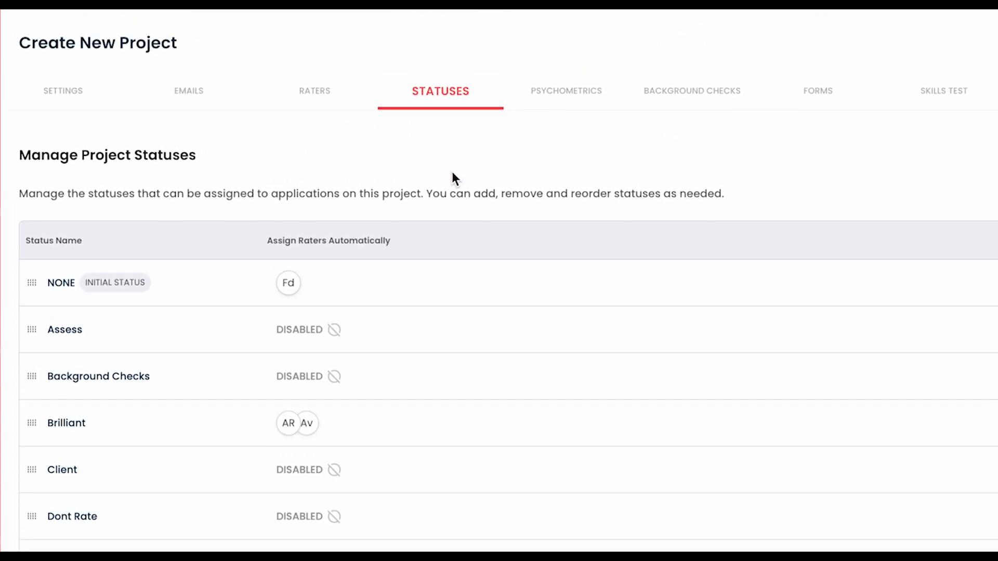
Step: Continue to the psychometrics settings and look at the assessment's report types, leaving the assessment disabled
{"action": "left_click", "coordinate": [912, 518]}
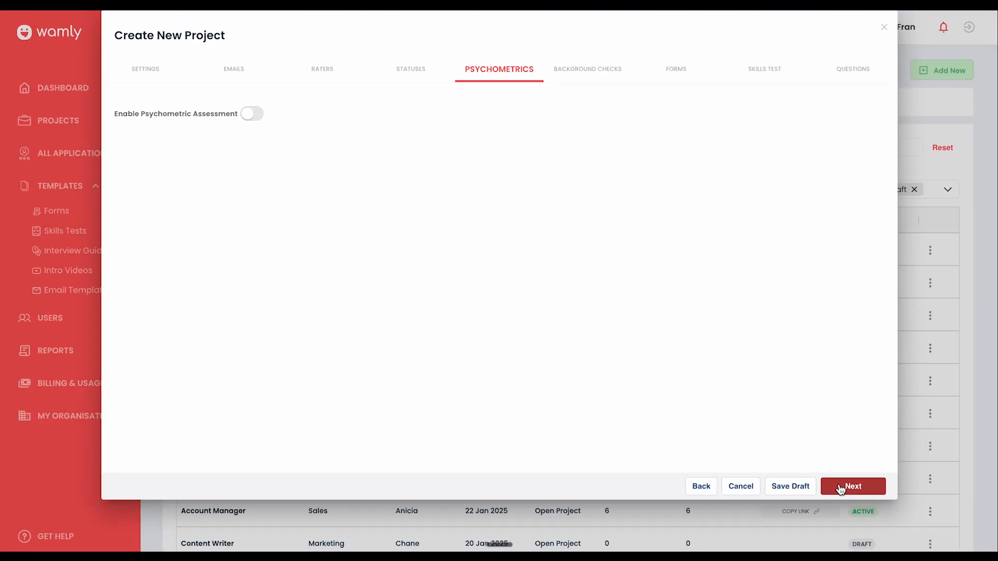
{"action": "left_click", "coordinate": [254, 118]}
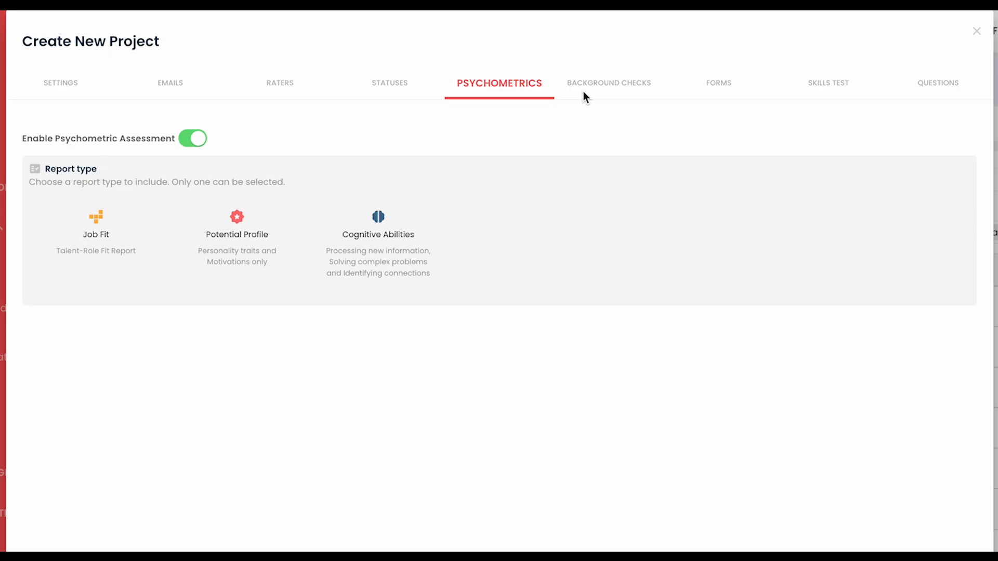
{"action": "left_click", "coordinate": [197, 139]}
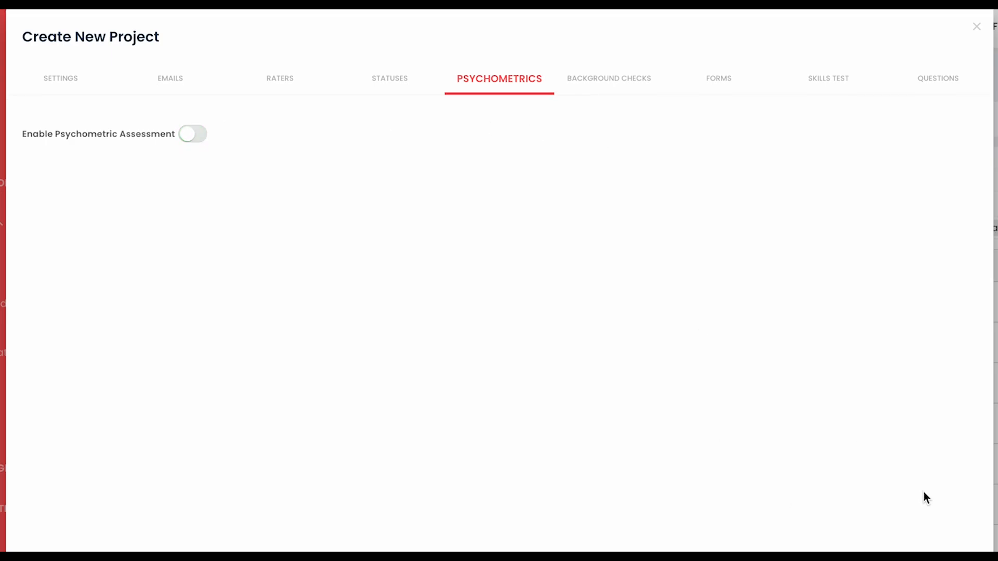
Step: Continue to the candidate forms, browse the existing ones and select the Business Analyst form
{"action": "scroll", "coordinate": [924, 499], "scroll_direction": "down", "scroll_amount": 2}
{"action": "left_click", "coordinate": [930, 533]}
{"action": "scroll", "coordinate": [726, 46], "scroll_direction": "up", "scroll_amount": 2}
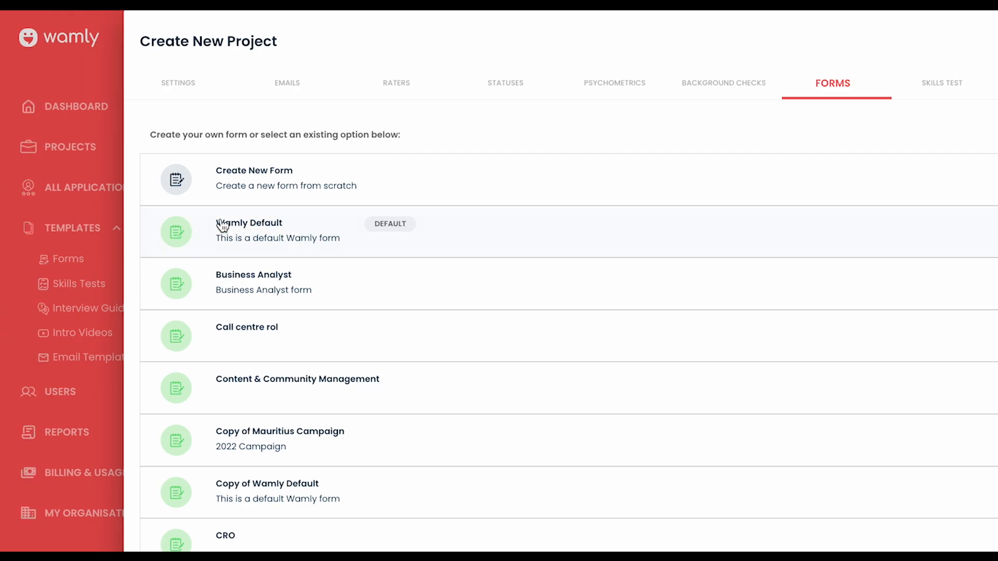
{"action": "scroll", "coordinate": [228, 276], "scroll_direction": "down", "scroll_amount": 8}
{"action": "scroll", "coordinate": [228, 282], "scroll_direction": "down", "scroll_amount": 5}
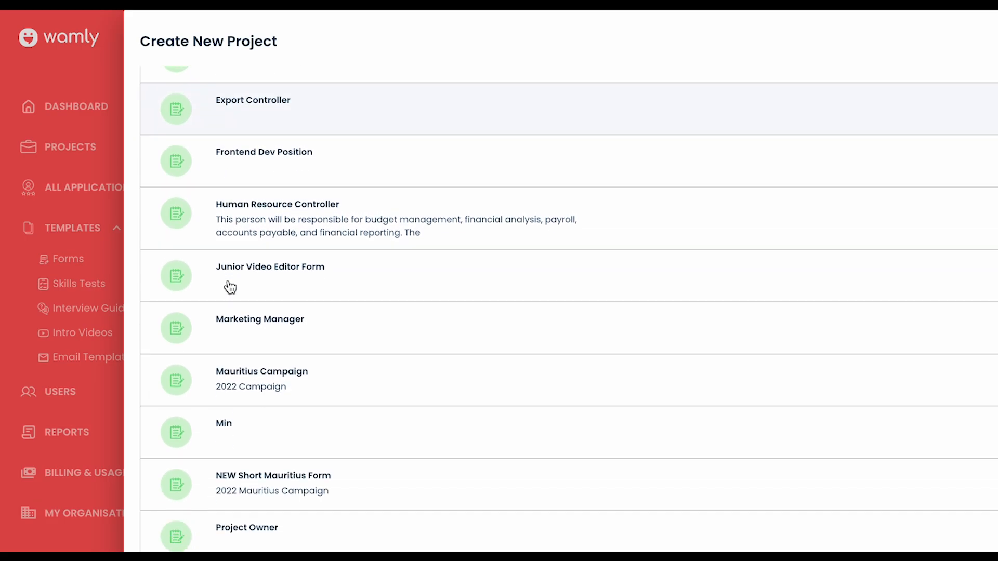
{"action": "scroll", "coordinate": [229, 285], "scroll_direction": "up", "scroll_amount": 13}
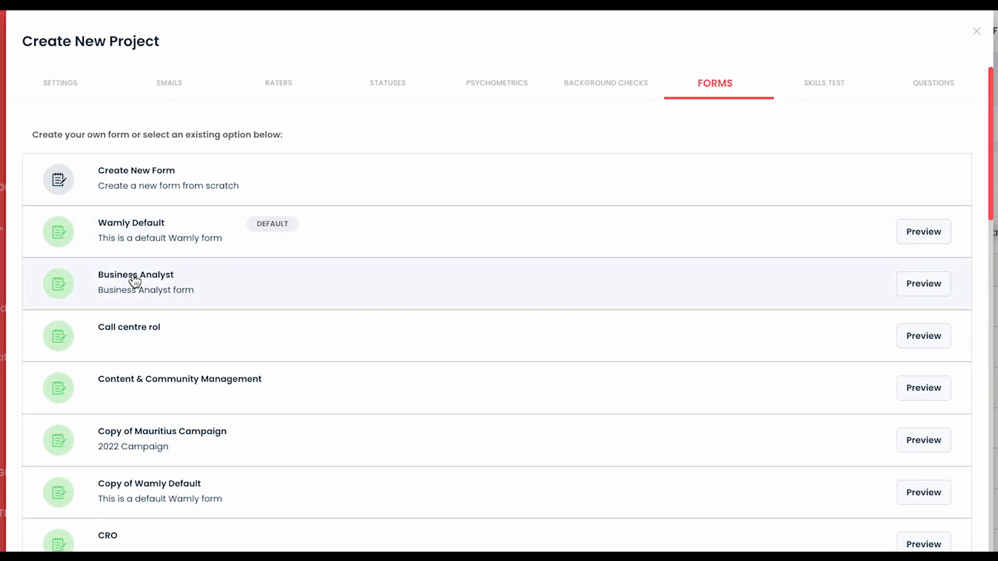
{"action": "left_click", "coordinate": [245, 283]}
{"action": "scroll", "coordinate": [132, 274], "scroll_direction": "down", "scroll_amount": 2}
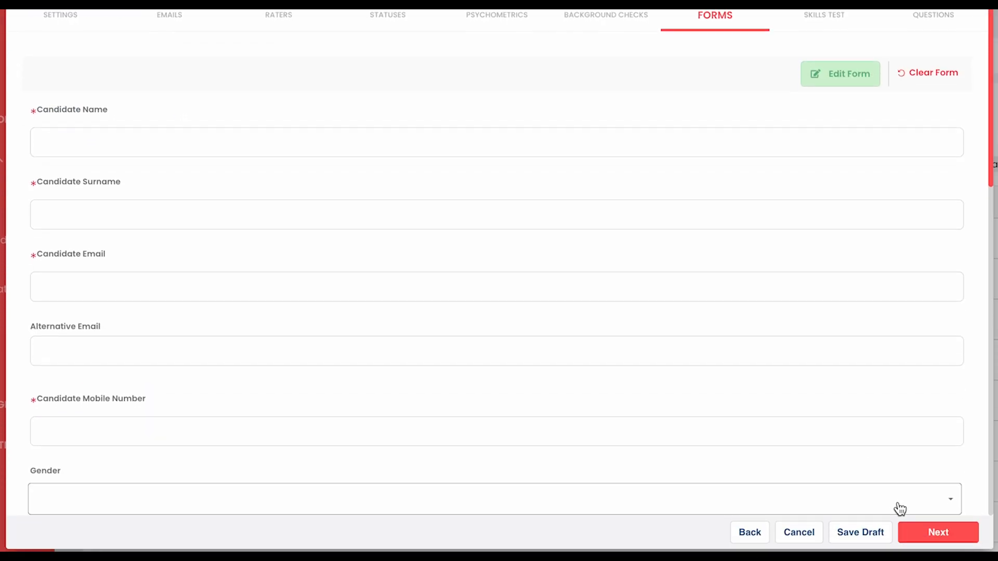
Step: Continue to the skills test settings and include the Account Manager test with 11 randomised questions
{"action": "left_click", "coordinate": [911, 533]}
{"action": "scroll", "coordinate": [775, 52], "scroll_direction": "up", "scroll_amount": 2}
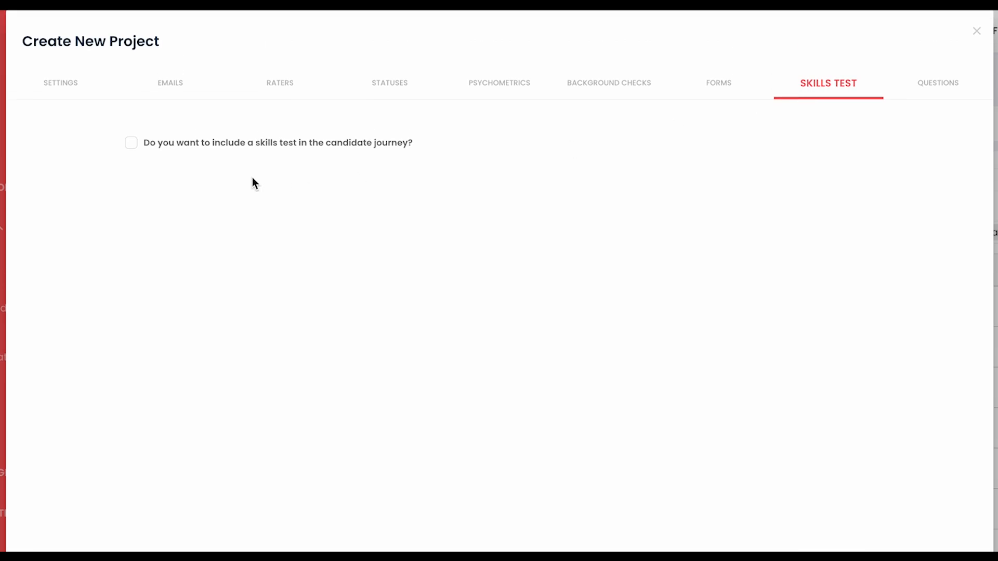
{"action": "left_click", "coordinate": [132, 146]}
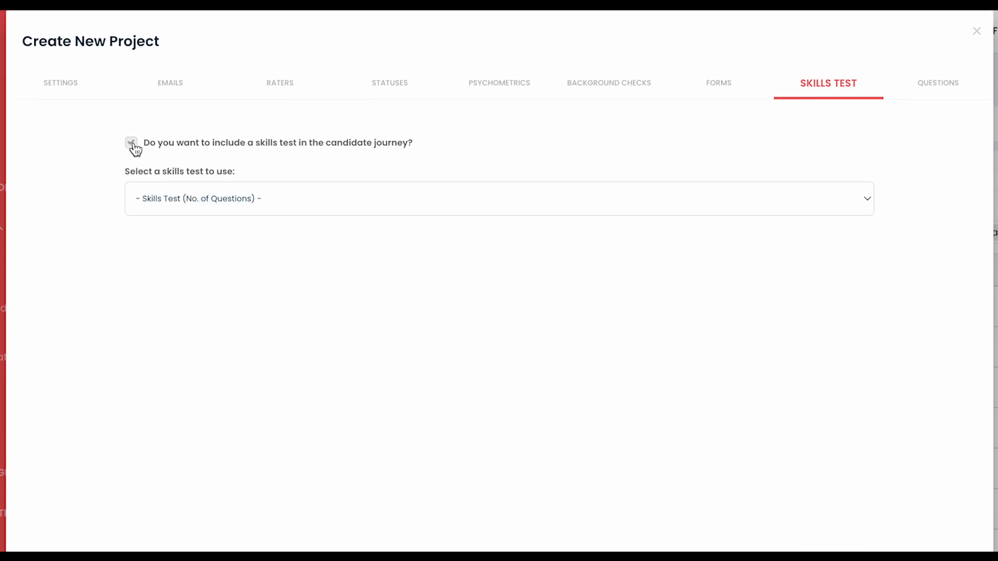
{"action": "left_click", "coordinate": [158, 197]}
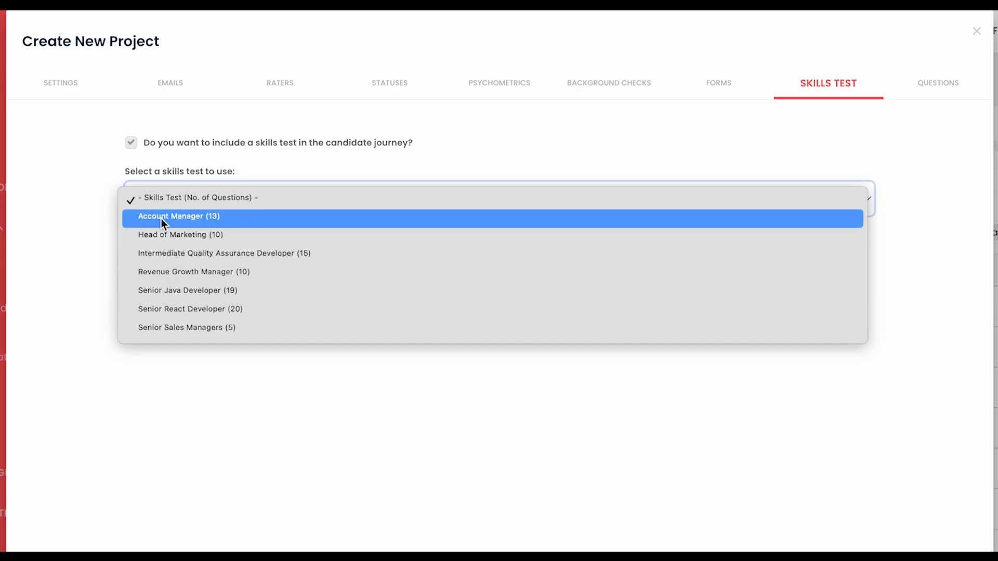
{"action": "left_click", "coordinate": [161, 220]}
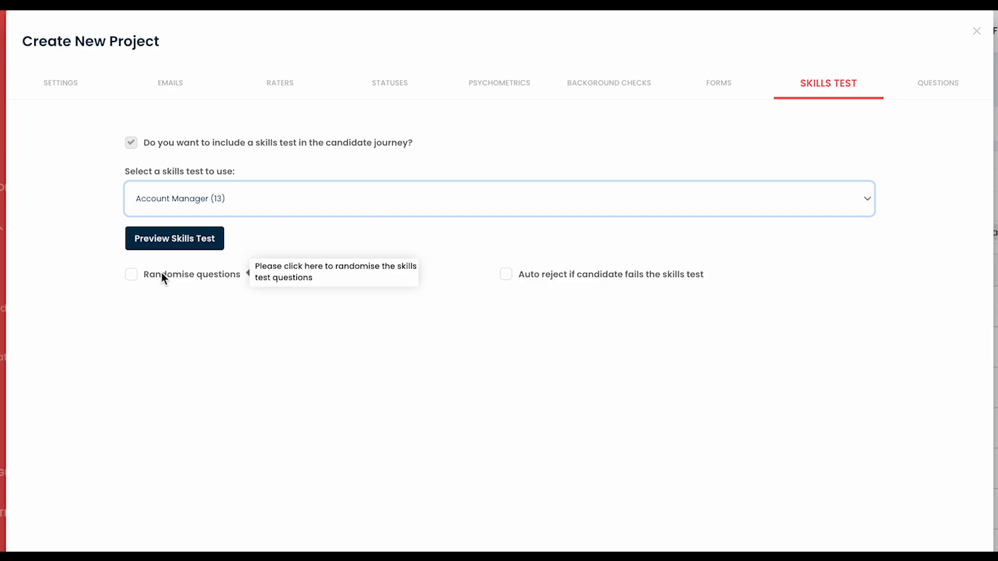
{"action": "left_click", "coordinate": [131, 274]}
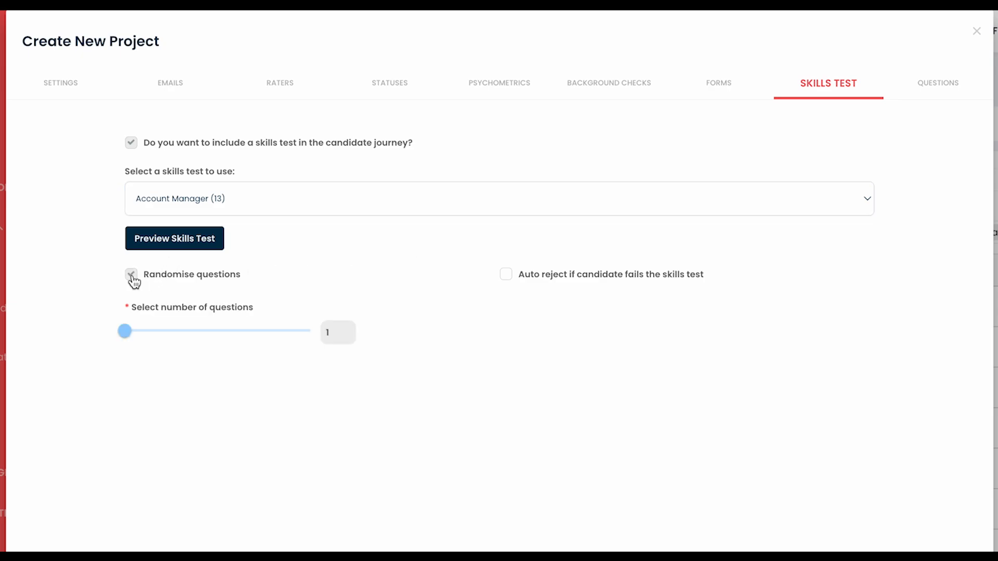
{"action": "left_click_drag", "start_coordinate": [125, 331], "coordinate": [278, 332]}
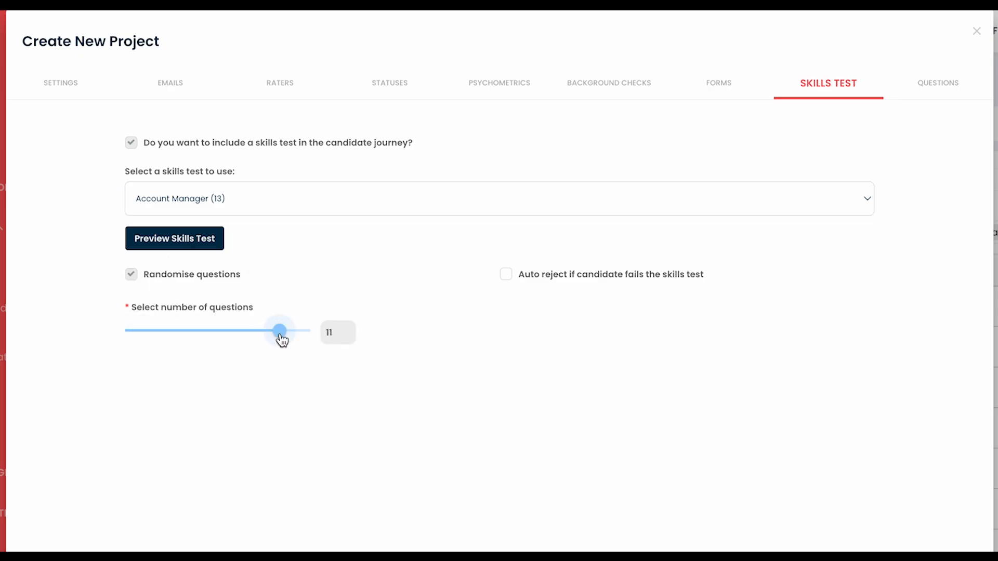
Step: Switch automatic rejection for failed skills tests on and off again to review its pass percentage and rejection message
{"action": "left_click", "coordinate": [508, 278]}
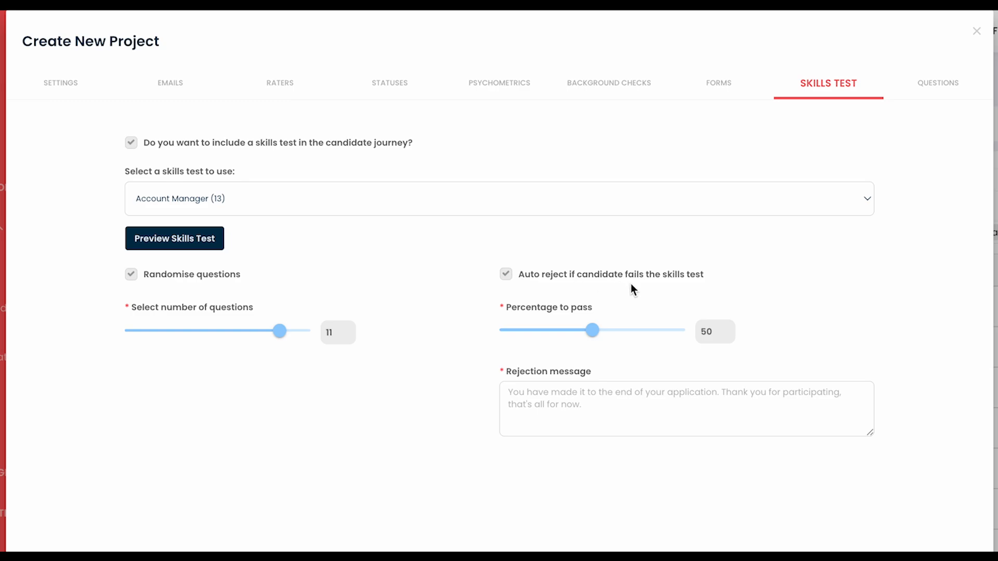
{"action": "mouse_move", "coordinate": [675, 283]}
{"action": "left_click", "coordinate": [556, 403]}
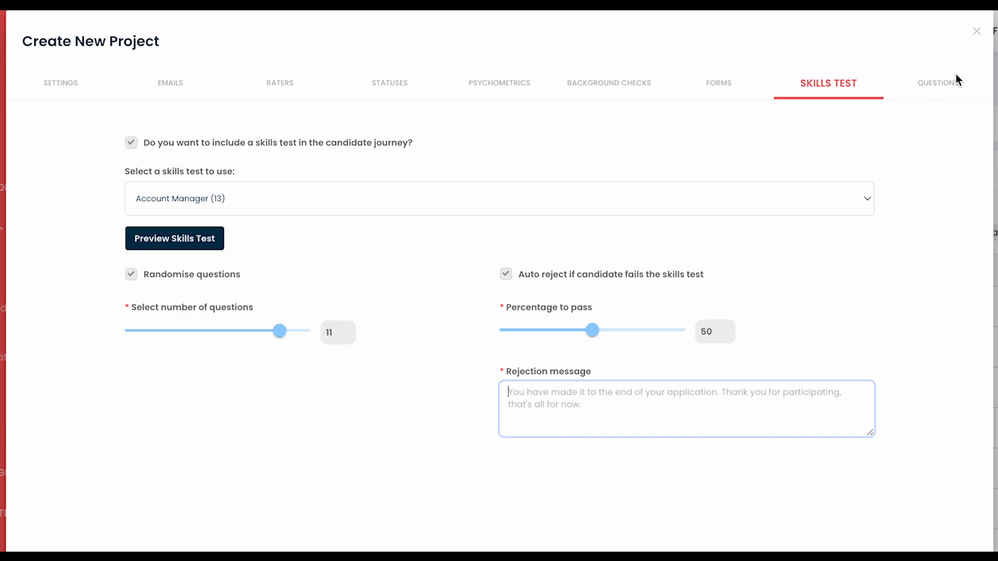
{"action": "left_click", "coordinate": [506, 274]}
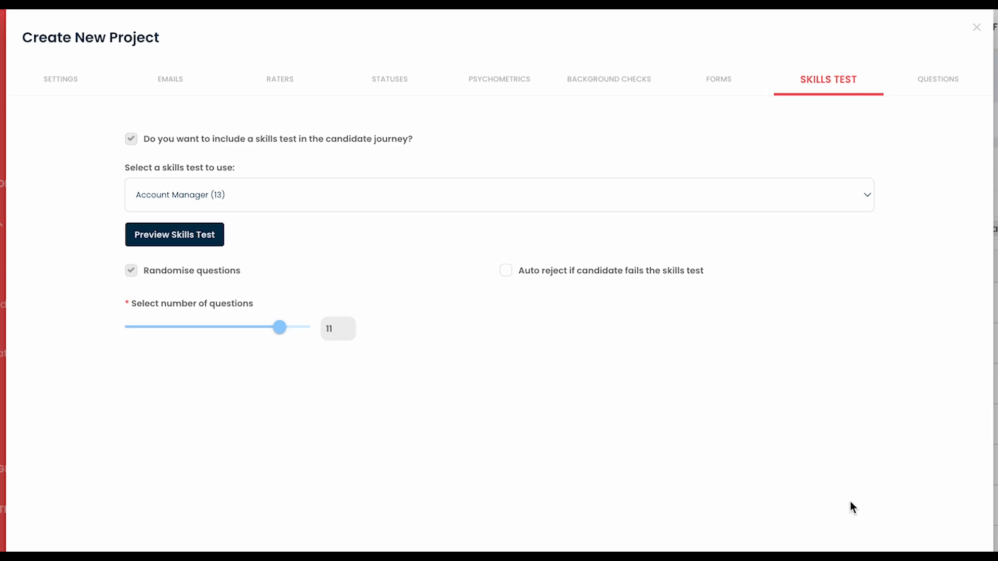
Step: Continue to the interview questions settings and browse the available interview guides
{"action": "scroll", "coordinate": [850, 508], "scroll_direction": "down", "scroll_amount": 2}
{"action": "left_click", "coordinate": [929, 535]}
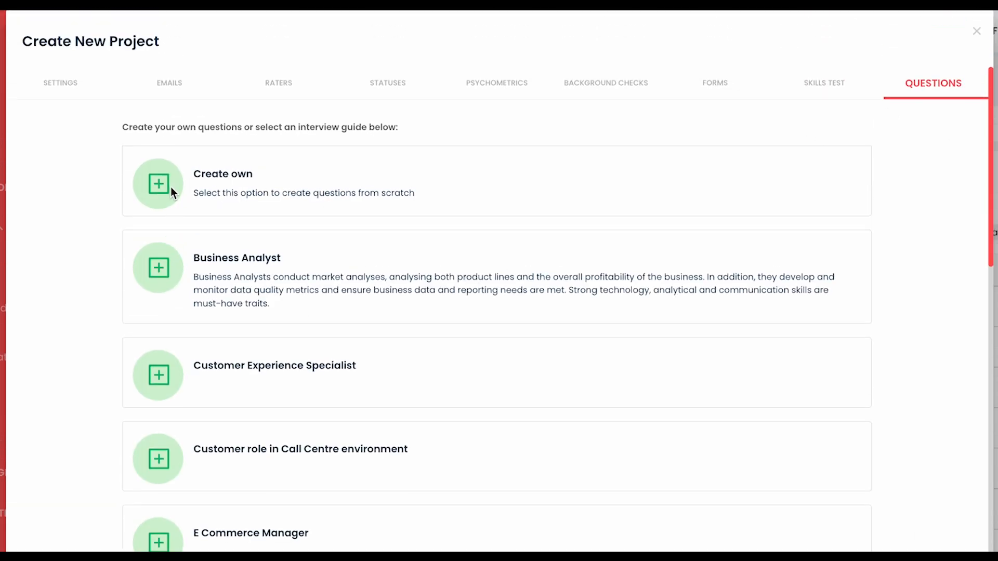
{"action": "scroll", "coordinate": [180, 214], "scroll_direction": "down", "scroll_amount": 10}
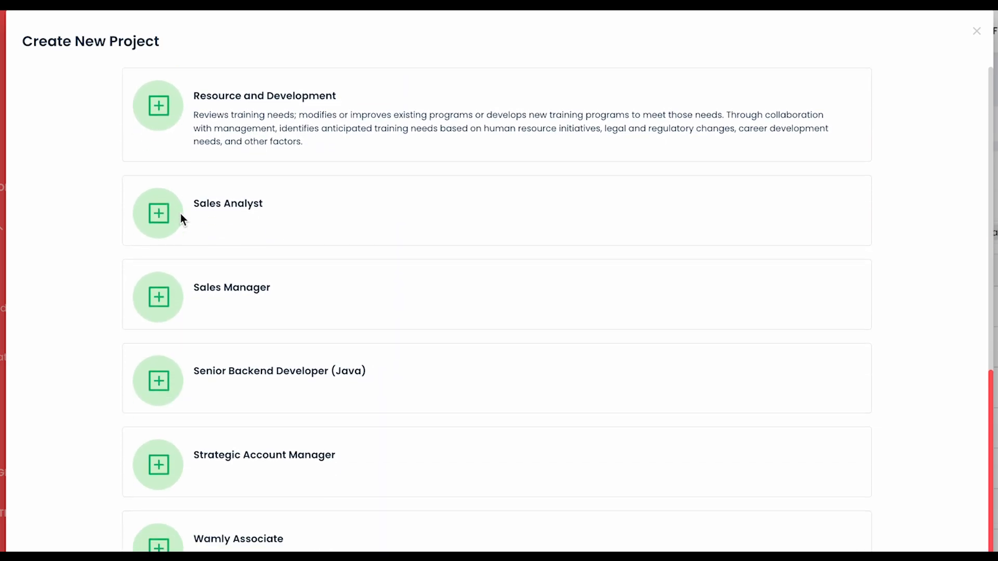
{"action": "scroll", "coordinate": [180, 214], "scroll_direction": "up", "scroll_amount": 8}
{"action": "scroll", "coordinate": [179, 214], "scroll_direction": "up", "scroll_amount": 3}
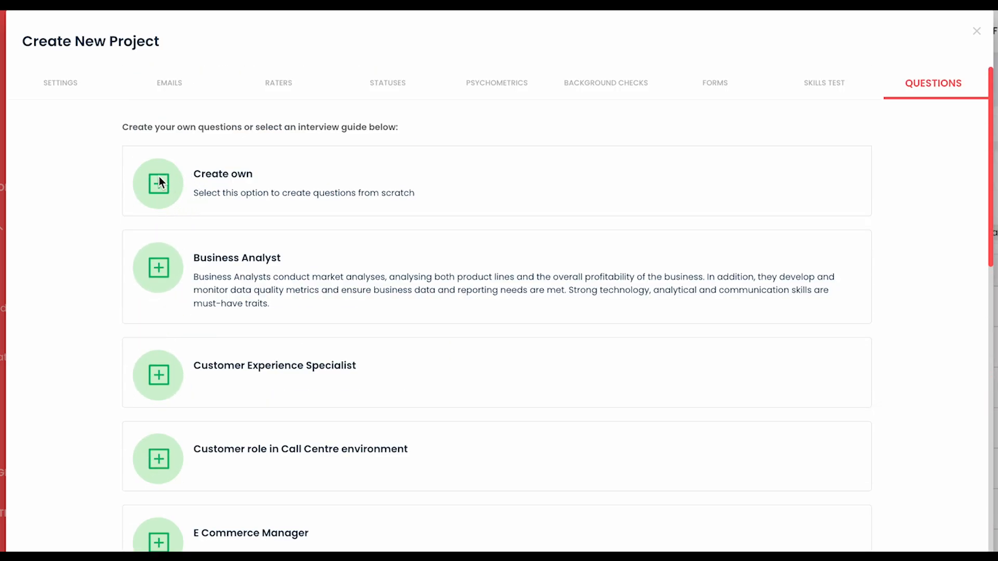
Step: Start a question list from scratch, add three more blank questions and clear the list again
{"action": "left_click", "coordinate": [186, 180]}
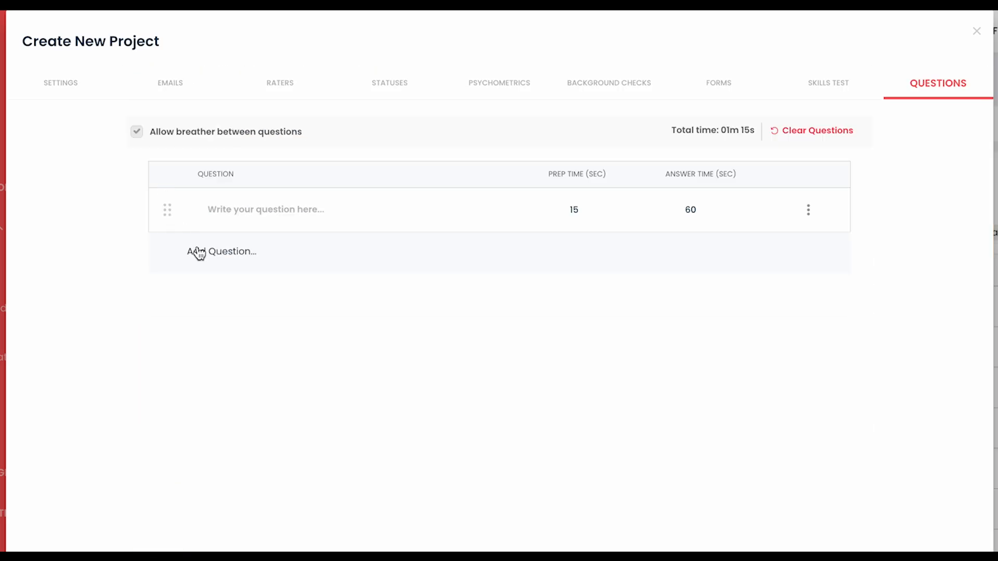
{"action": "left_click", "coordinate": [213, 252]}
{"action": "left_click", "coordinate": [215, 298]}
{"action": "left_click", "coordinate": [218, 341]}
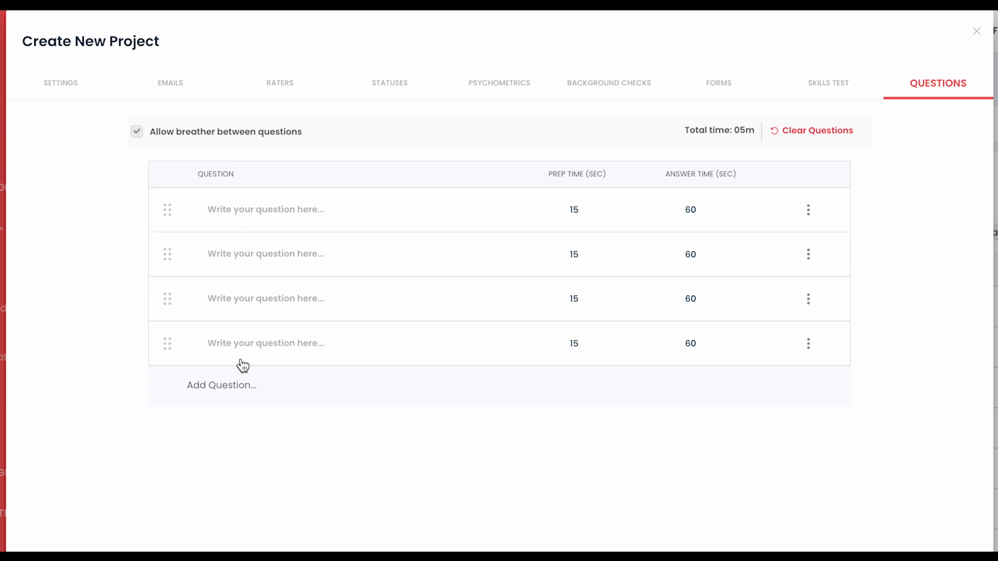
{"action": "left_click", "coordinate": [808, 134]}
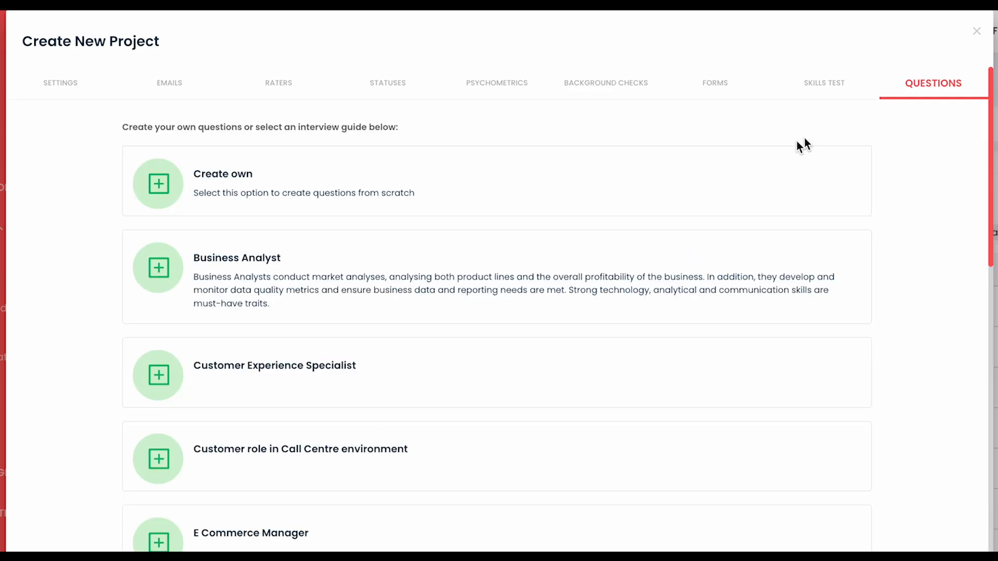
Step: Load the Business Analyst interview guide, add a blank question, erase the database skills question's text and clear all questions
{"action": "left_click", "coordinate": [164, 268]}
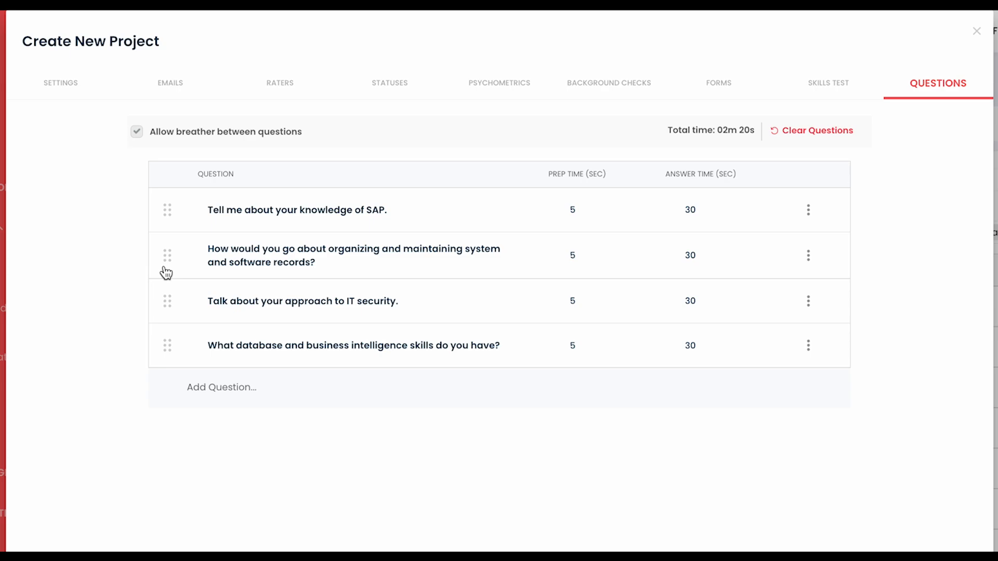
{"action": "left_click", "coordinate": [199, 391]}
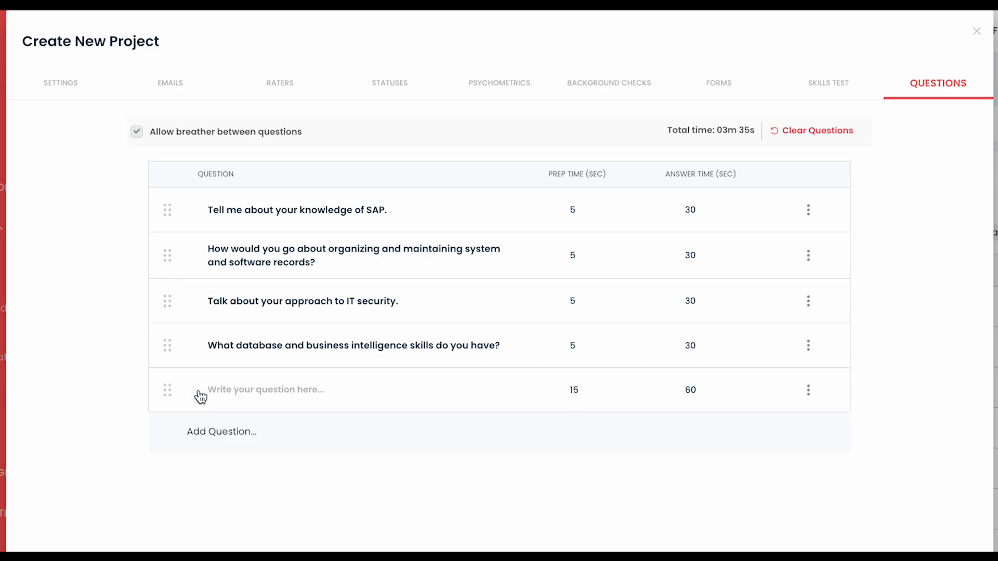
{"action": "triple_click", "coordinate": [303, 345]}
{"action": "key", "text": "BackSpace"}
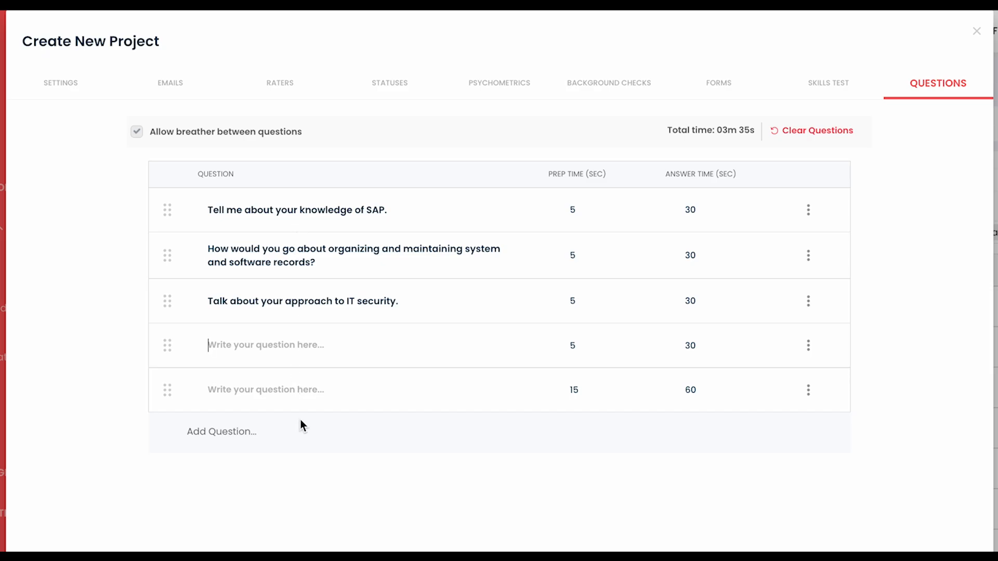
{"action": "left_click", "coordinate": [805, 131]}
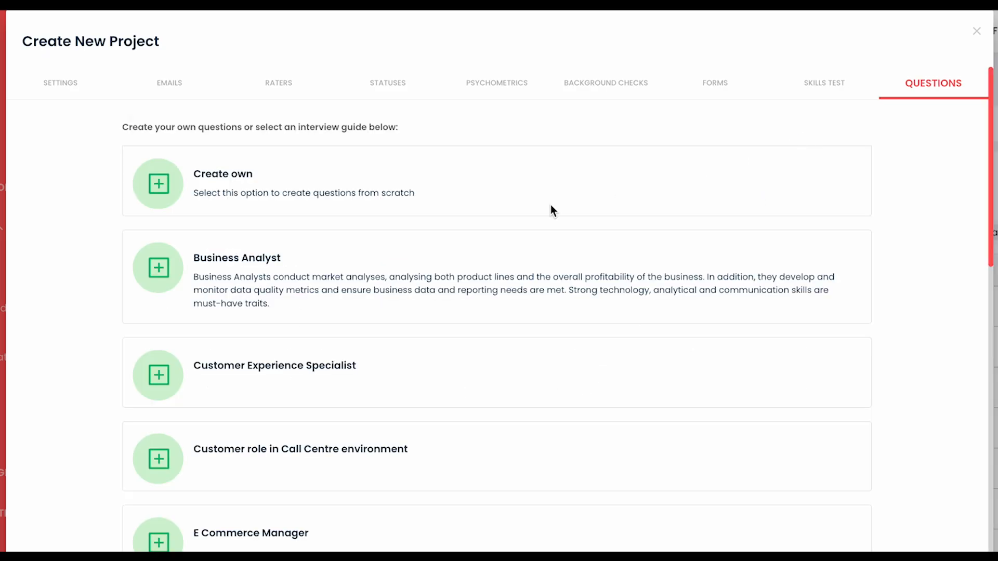
Step: Load the Business Analyst interview guide's questions and try to create the project
{"action": "left_click", "coordinate": [163, 286]}
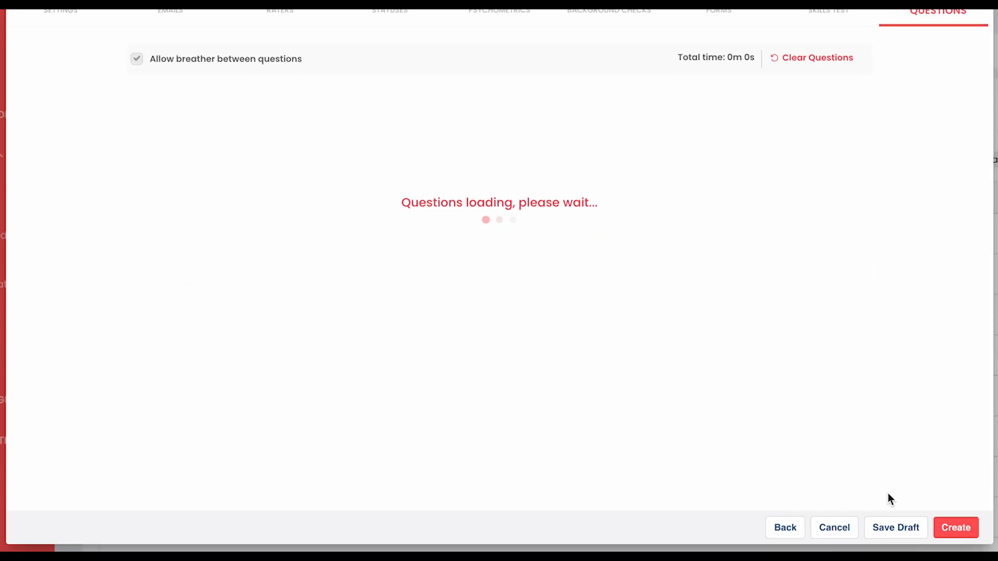
{"action": "left_click", "coordinate": [955, 530]}
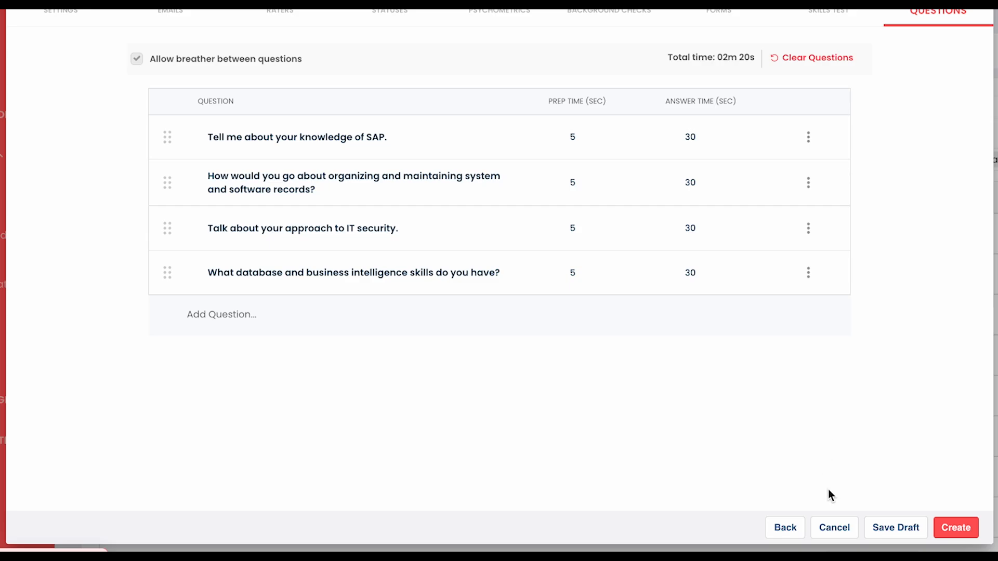
Step: Return to the project's general settings and rename the project as Sales Rep 2
{"action": "left_click", "coordinate": [785, 528]}
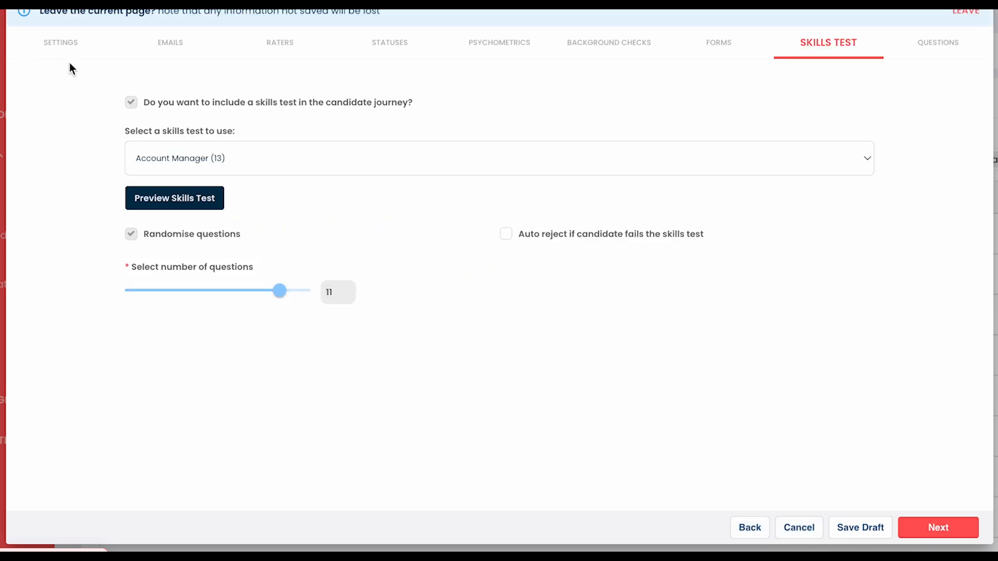
{"action": "left_click", "coordinate": [749, 527]}
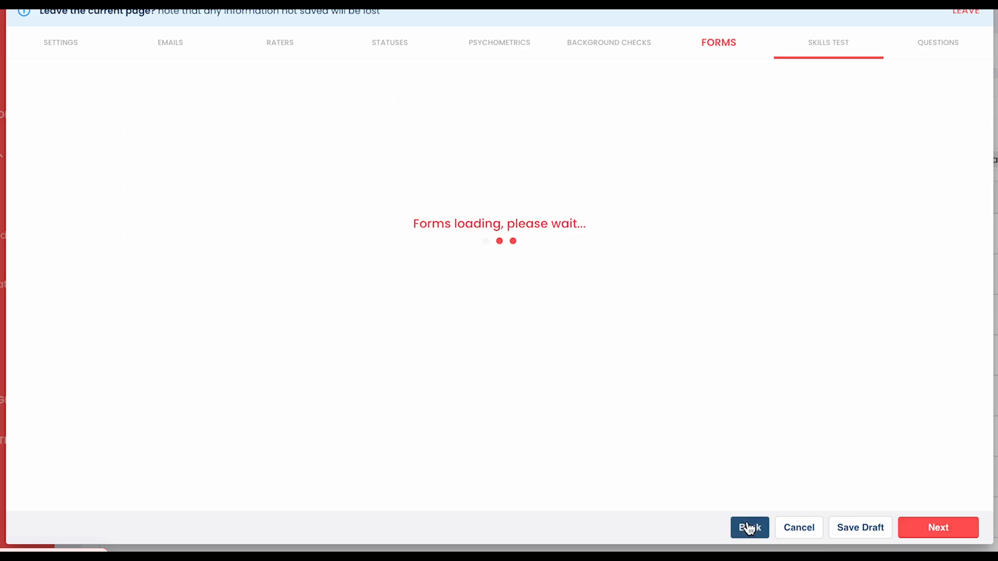
{"action": "left_click", "coordinate": [749, 527]}
{"action": "left_click", "coordinate": [748, 527]}
{"action": "left_click", "coordinate": [749, 527]}
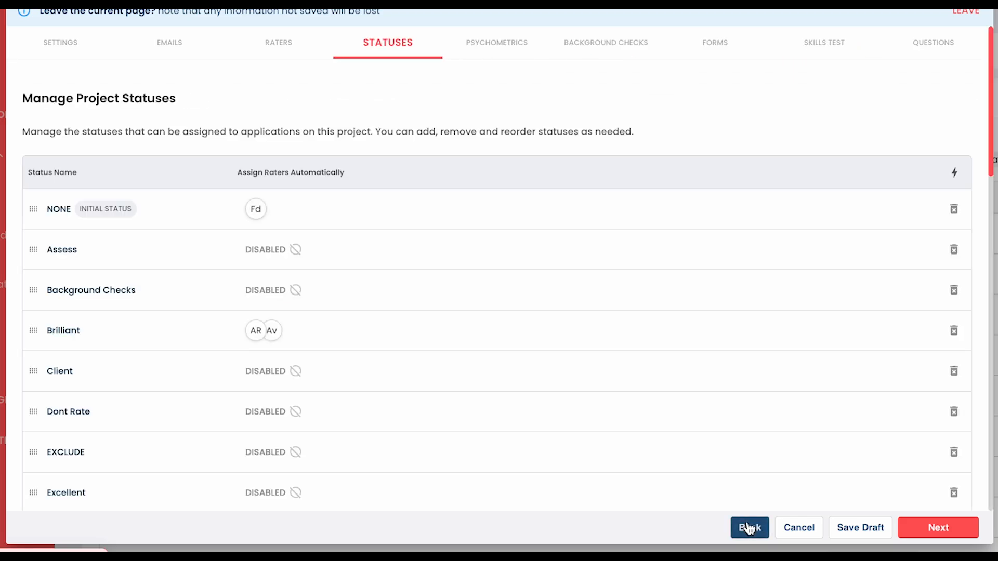
{"action": "left_click", "coordinate": [749, 527]}
{"action": "left_click", "coordinate": [749, 527]}
{"action": "left_click", "coordinate": [749, 528]}
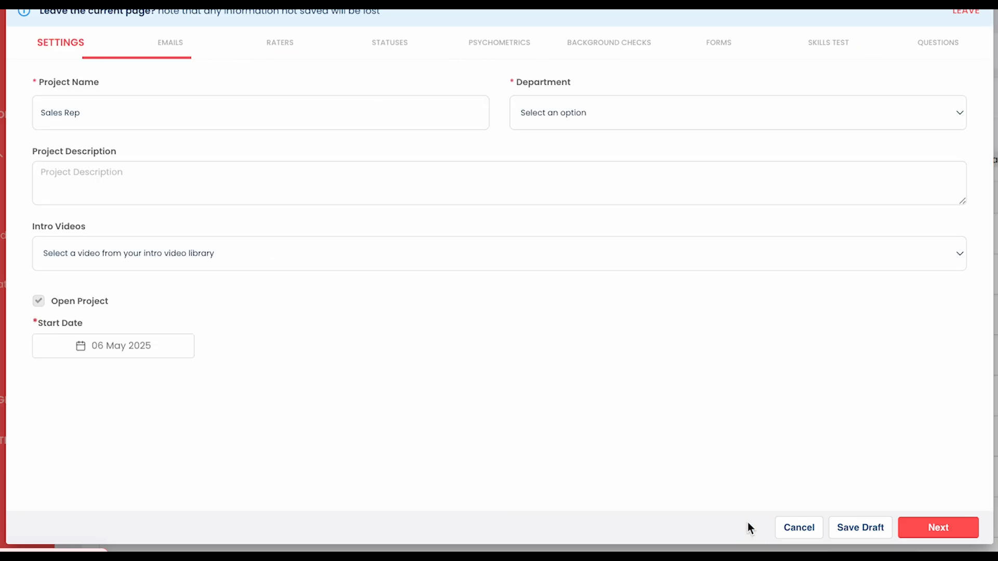
{"action": "left_click", "coordinate": [140, 115]}
{"action": "type", "text": "2"}
Step: Proceed through the setup stages back to the interview questions, then save the draft and create the project
{"action": "left_click", "coordinate": [924, 528]}
{"action": "left_click", "coordinate": [925, 527]}
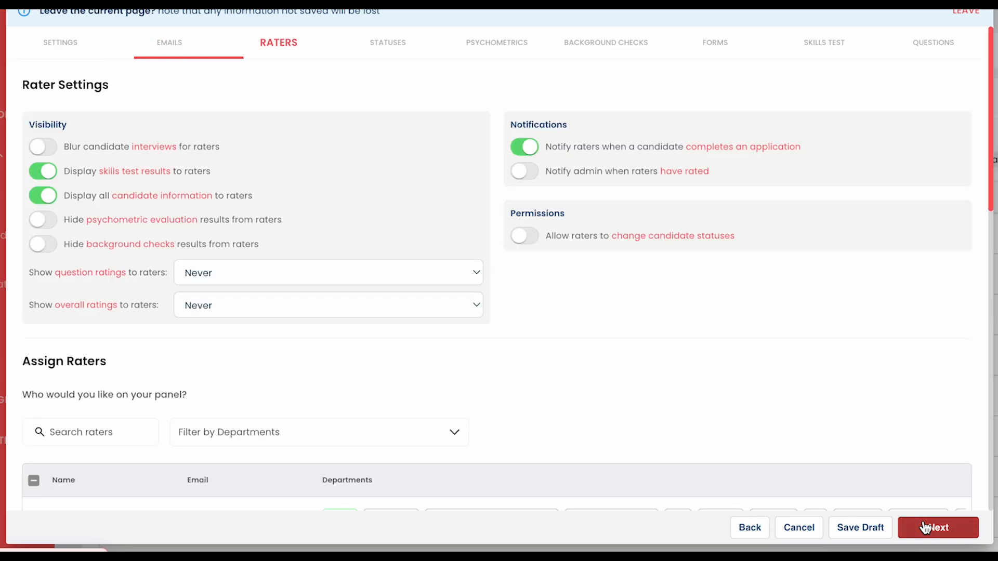
{"action": "left_click", "coordinate": [924, 528]}
{"action": "left_click", "coordinate": [924, 527]}
{"action": "left_click", "coordinate": [925, 527]}
{"action": "left_click", "coordinate": [924, 527]}
{"action": "left_click", "coordinate": [924, 527]}
{"action": "left_click", "coordinate": [924, 527]}
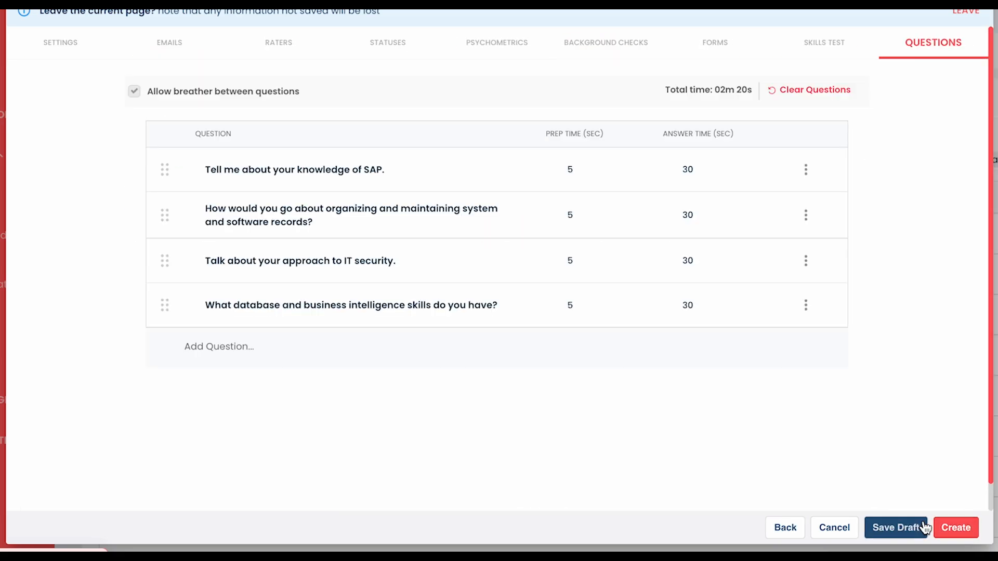
{"action": "left_click", "coordinate": [922, 528]}
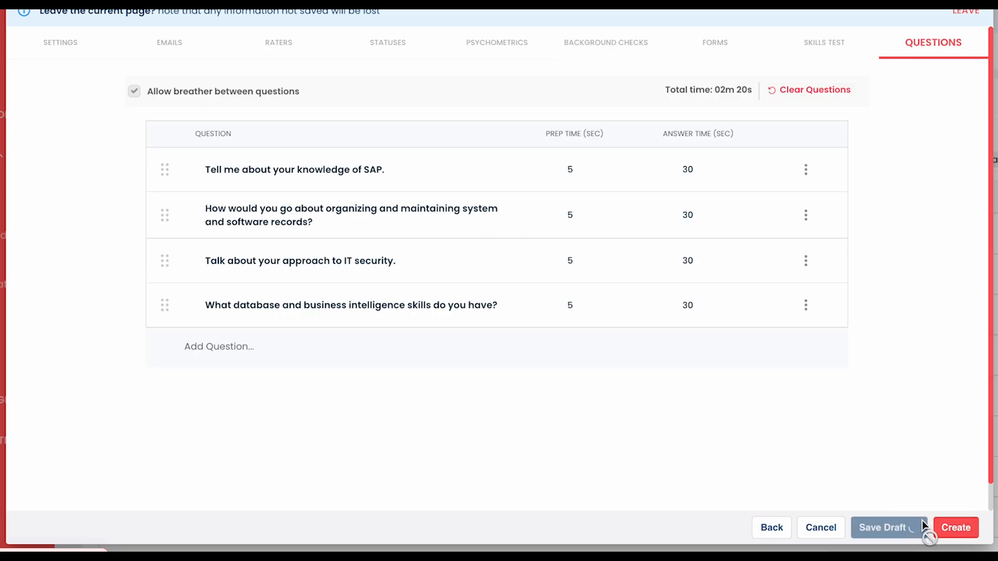
{"action": "left_click", "coordinate": [947, 528]}
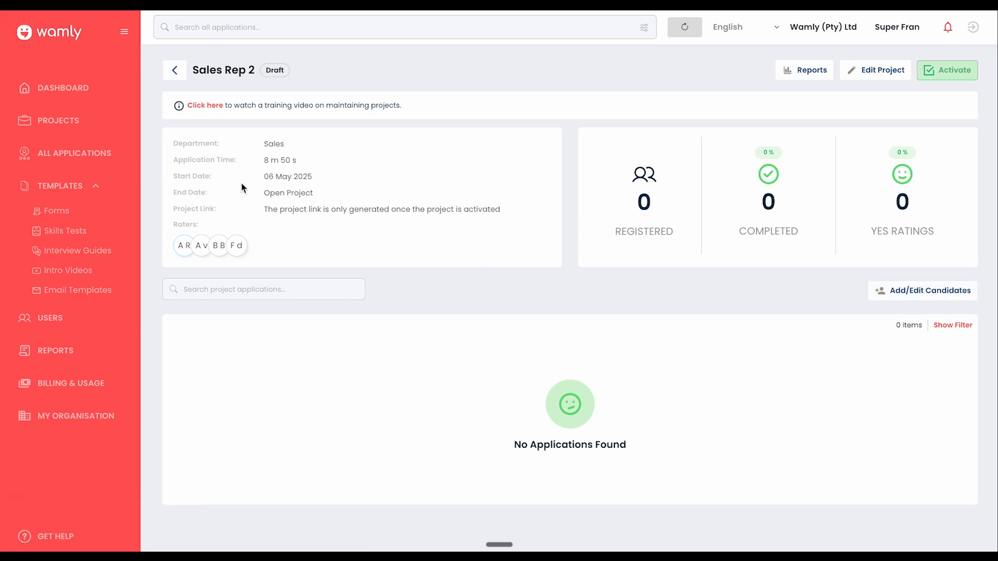
Step: Examine the project link entry in the new project's details
{"action": "left_click_drag", "start_coordinate": [263, 209], "coordinate": [515, 212]}
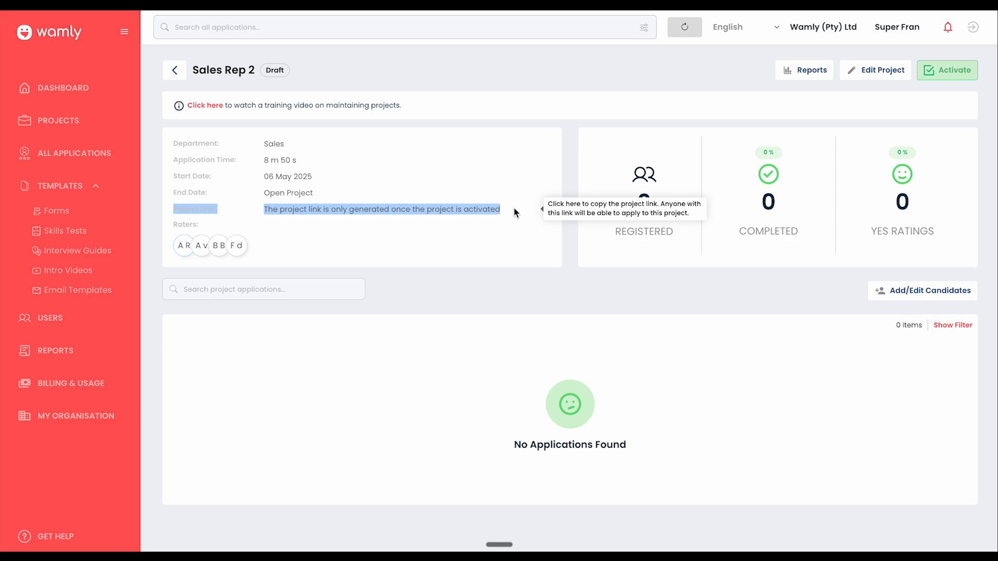
{"action": "left_click", "coordinate": [452, 210]}
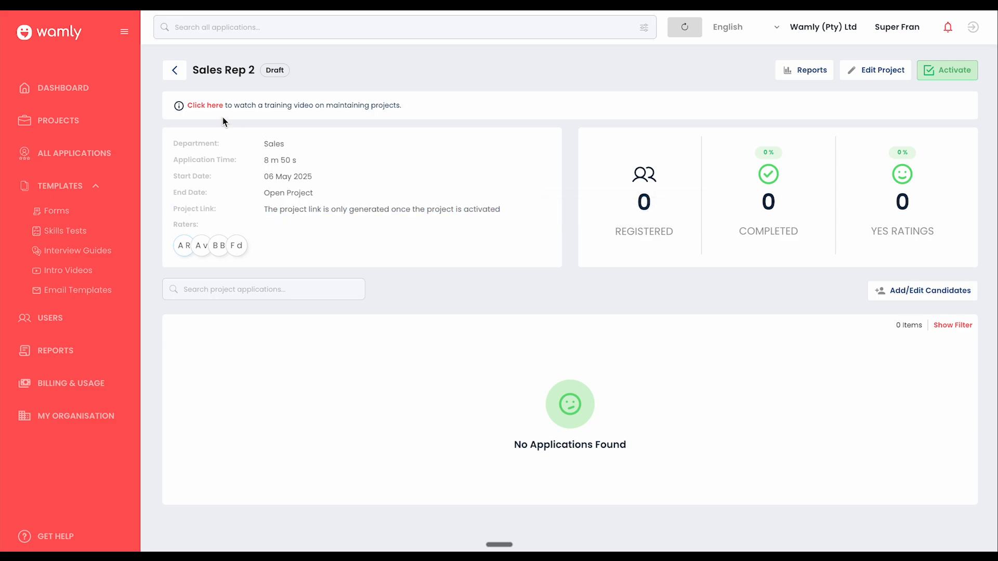